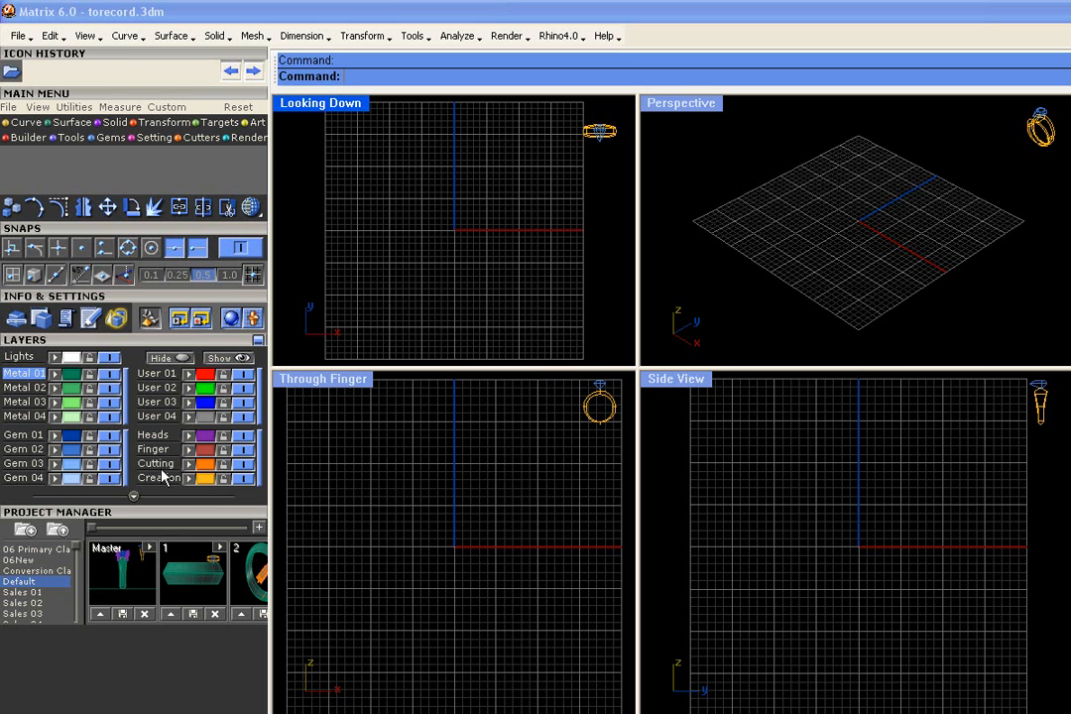
# - Set User 01 as the current layer and draw a closed, pear-like interpolated curve around the origin in the Looking Down view
pyautogui.click(161, 374)
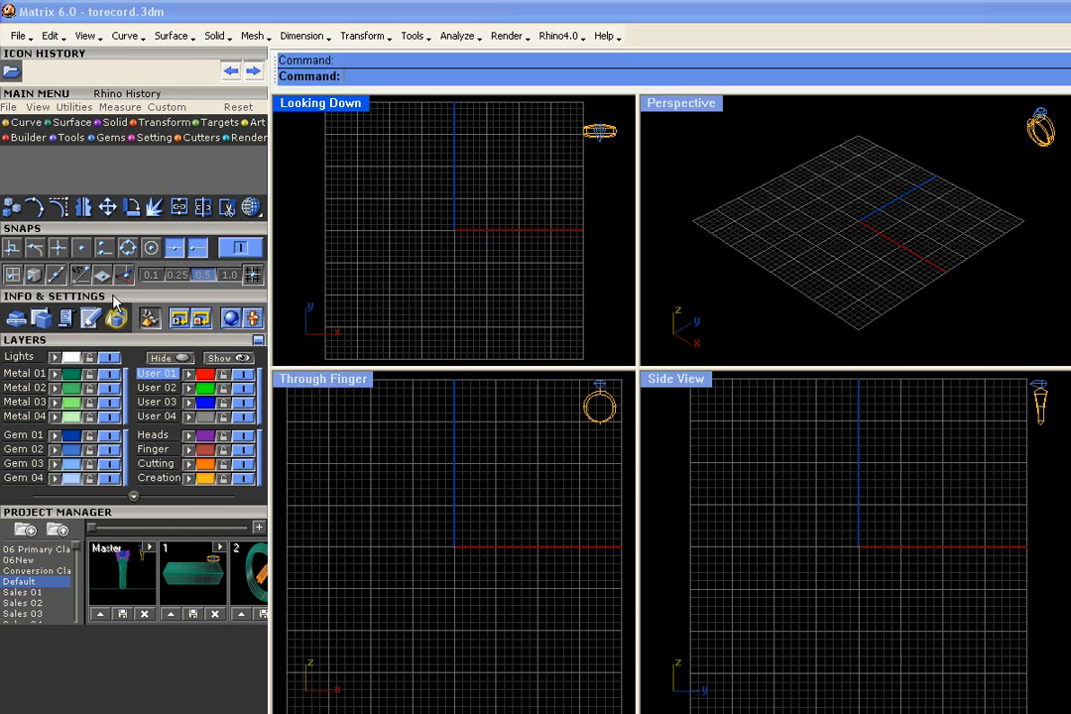
pyautogui.click(24, 122)
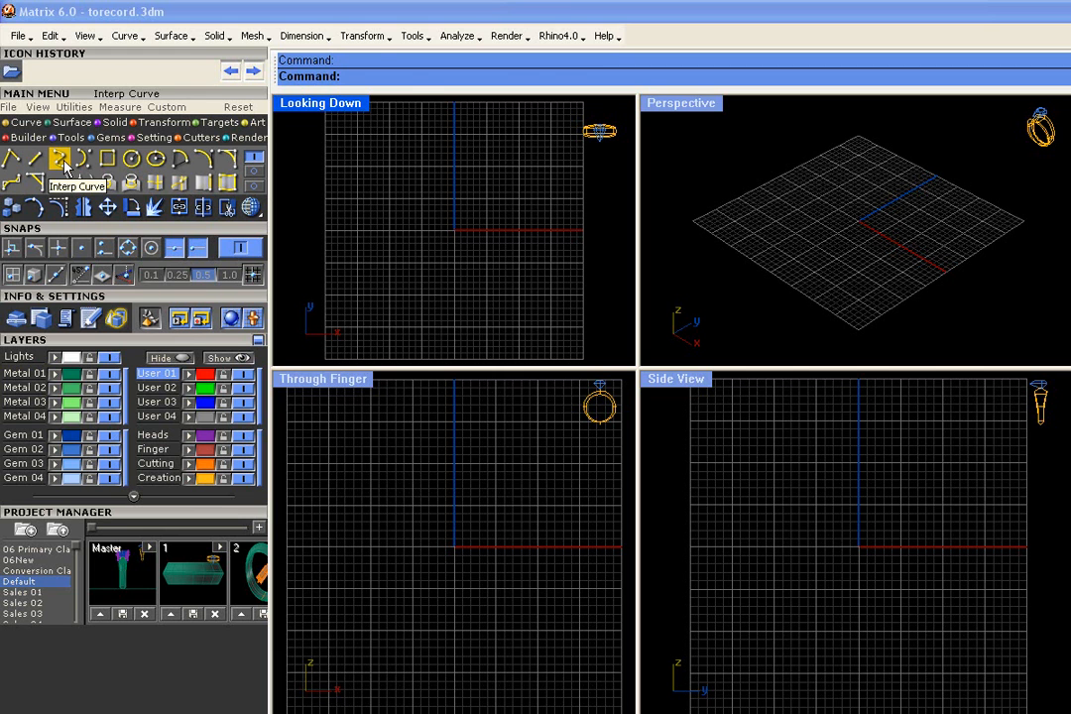
pyautogui.click(59, 162)
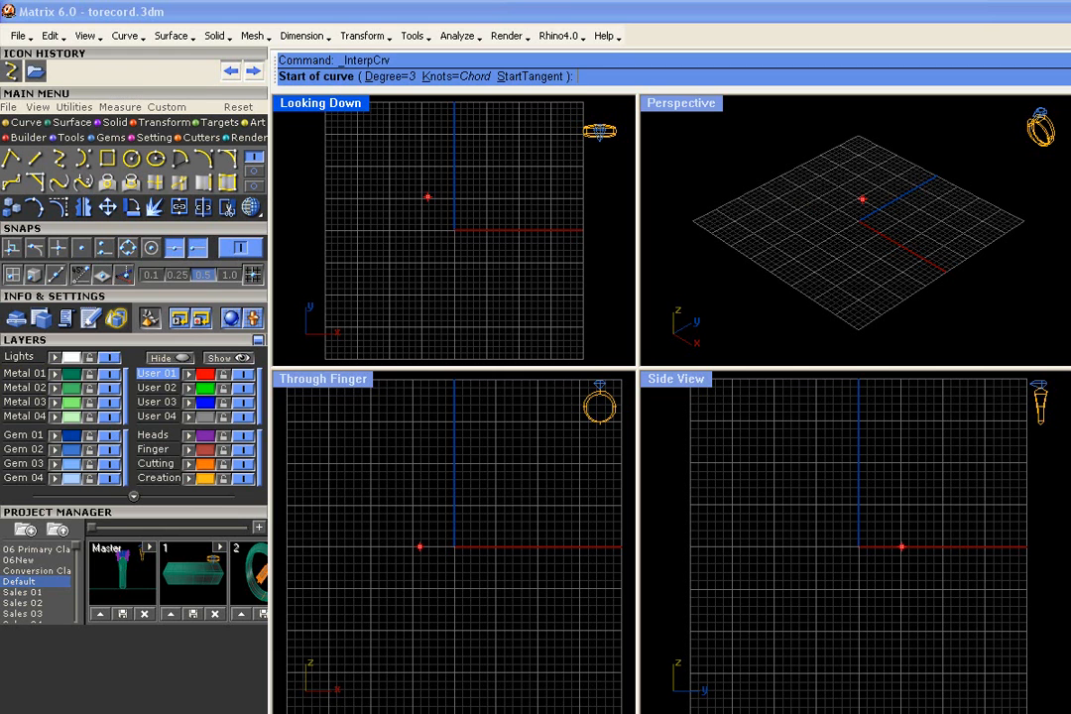
pyautogui.click(467, 155)
pyautogui.click(439, 152)
pyautogui.click(414, 195)
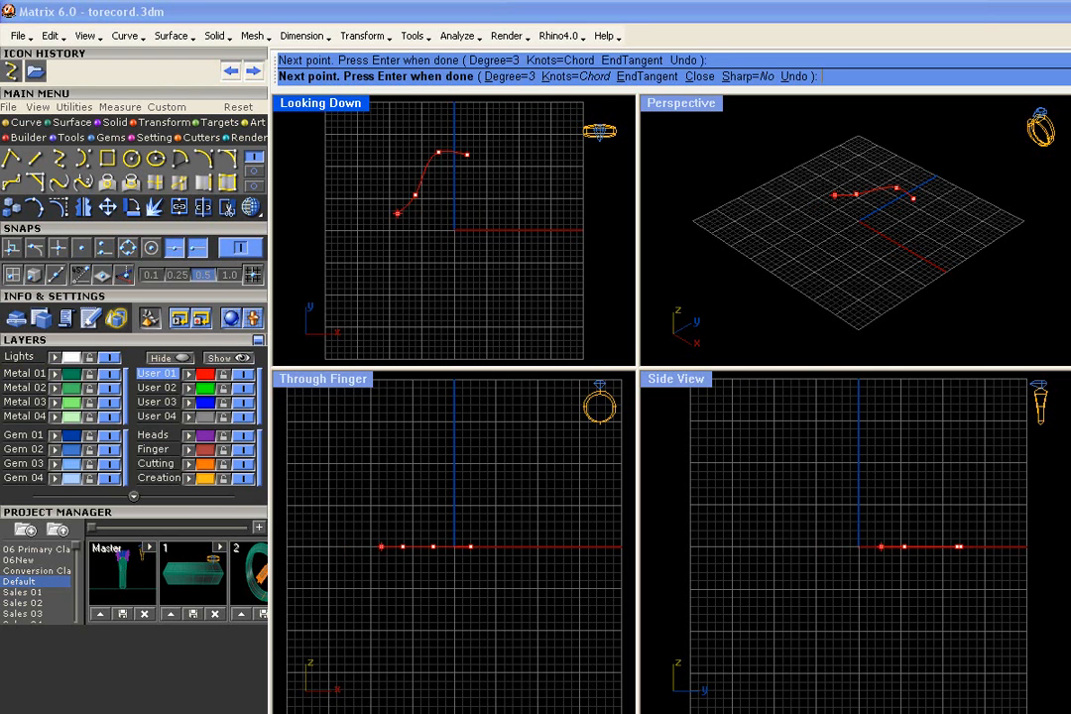
pyautogui.click(377, 238)
pyautogui.click(376, 277)
pyautogui.click(459, 305)
pyautogui.click(507, 274)
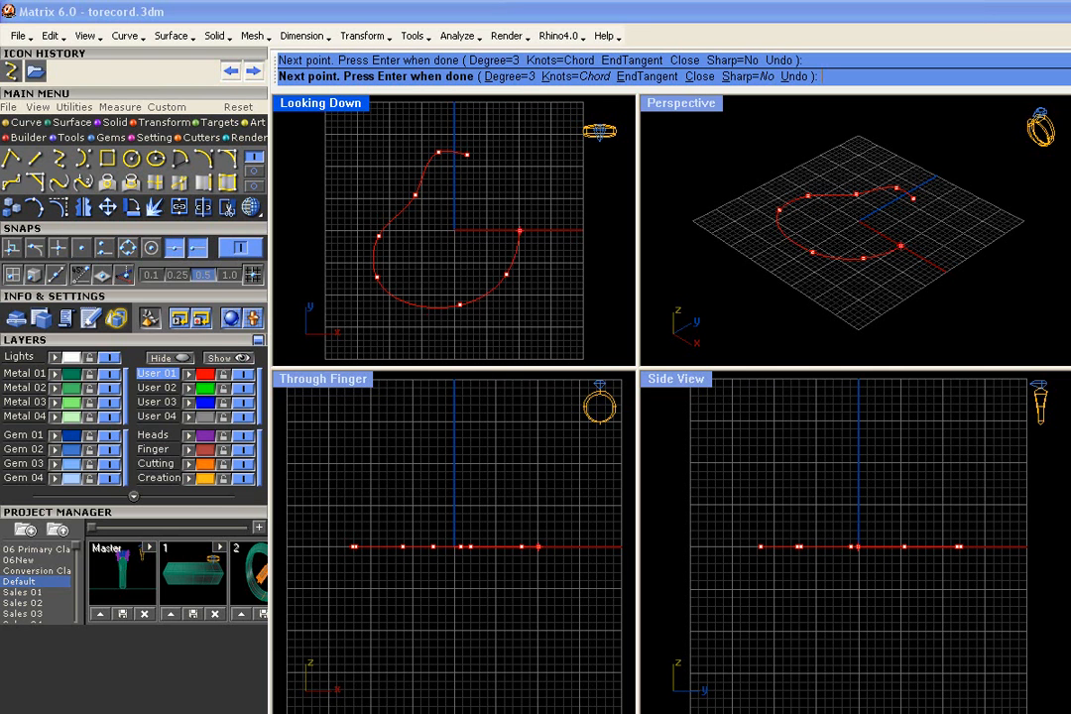
pyautogui.click(467, 155)
pyautogui.click(516, 202)
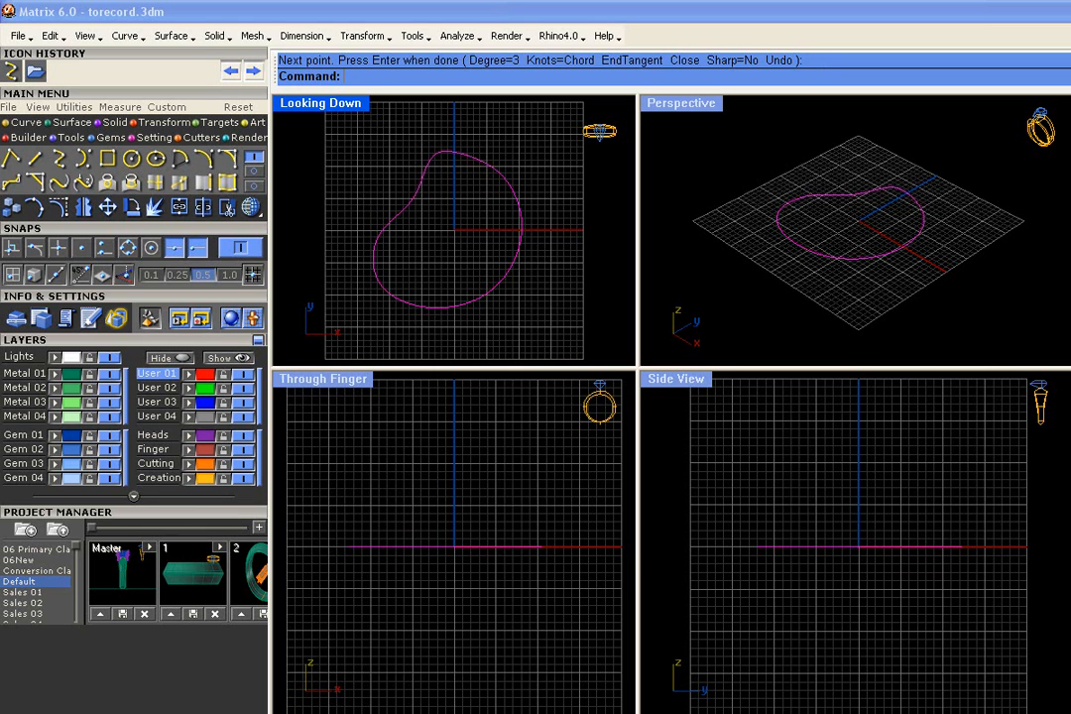
# - Deselect the curve and save the model to slot 21 of the Default project
pyautogui.click(446, 208)
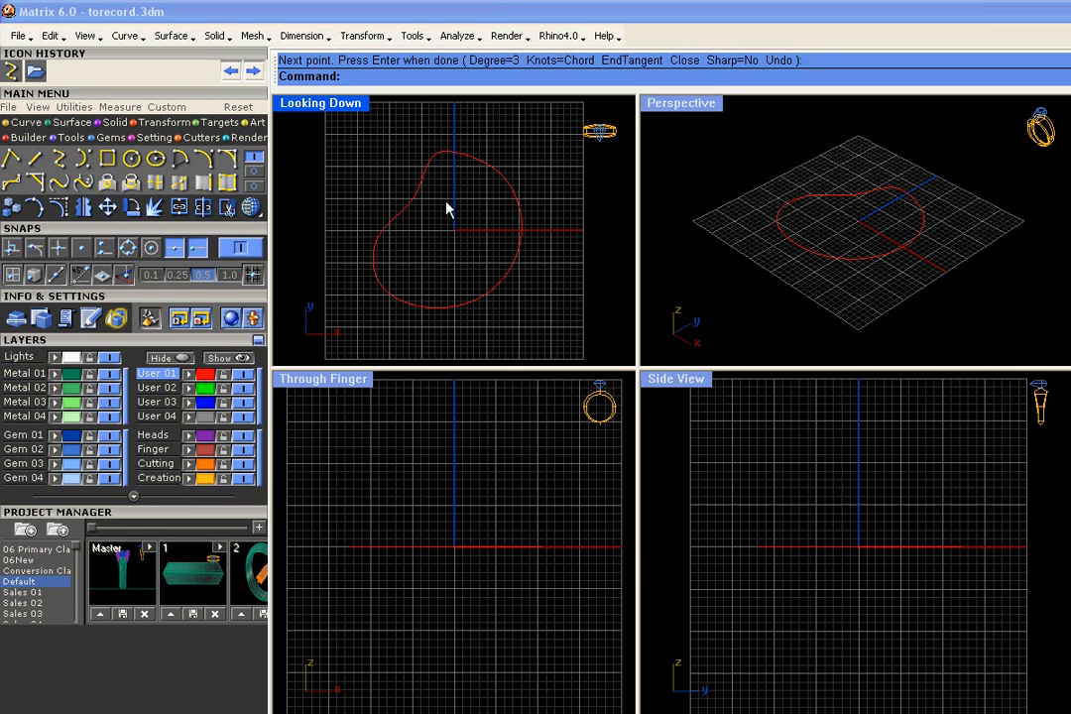
pyautogui.moveTo(94, 528); pyautogui.dragTo(243, 527)
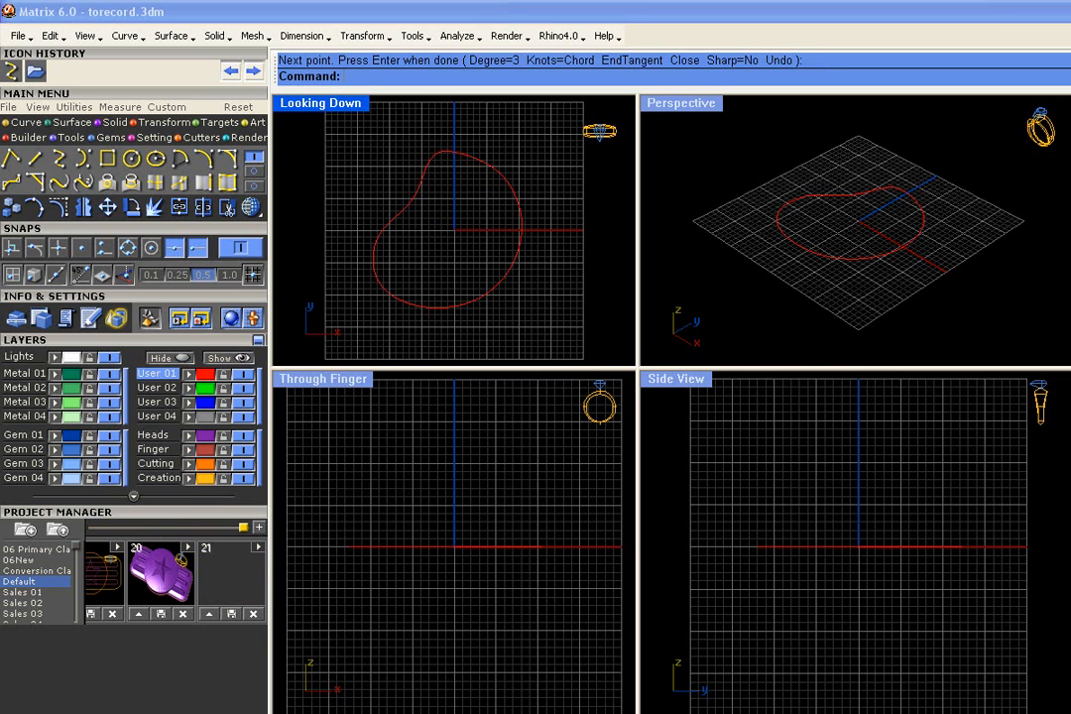
pyautogui.click(495, 165)
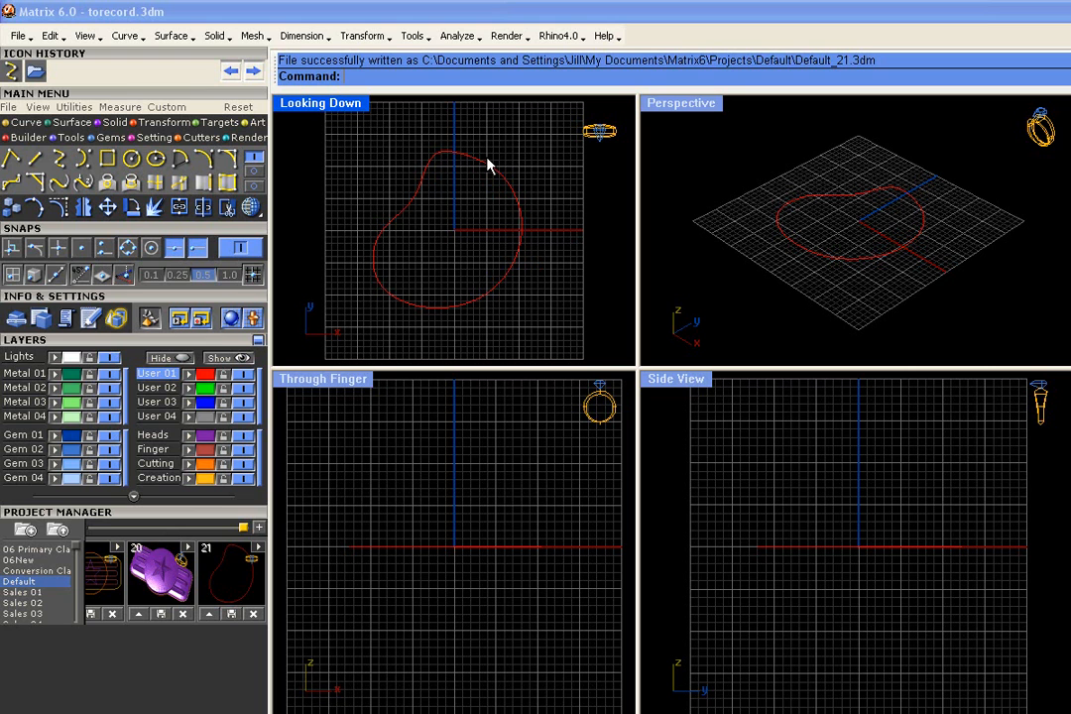
# - Adjust the closed curve's seam, moving the seam point along the curve to where it crosses the positive X axis
pyautogui.click(257, 173)
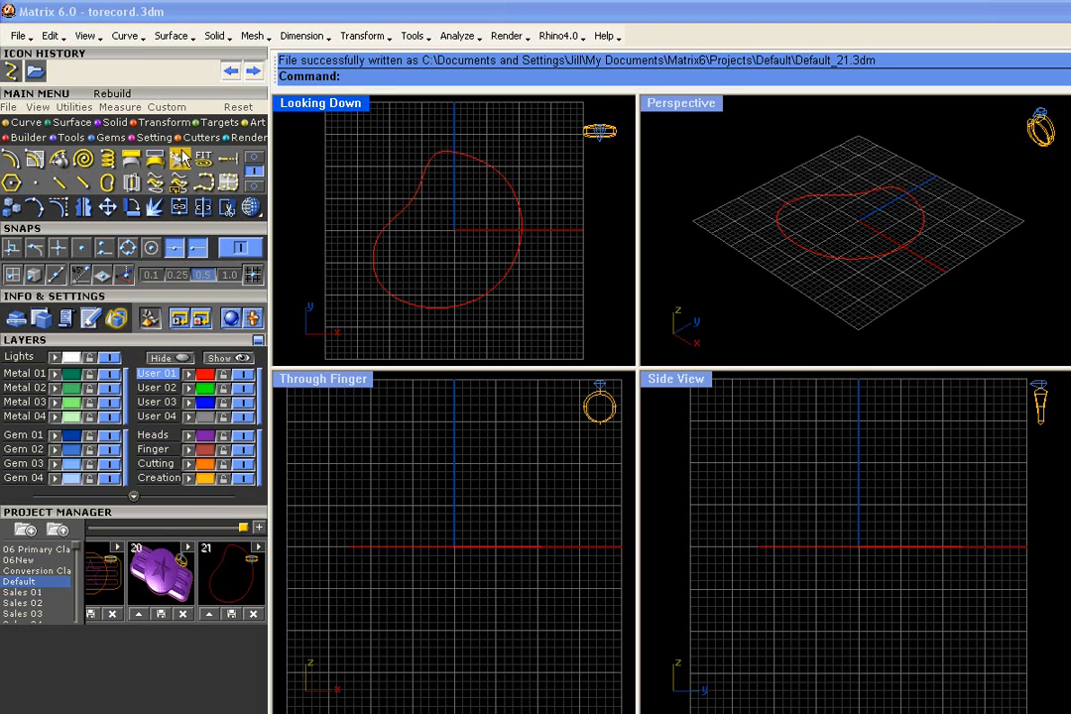
pyautogui.click(107, 183)
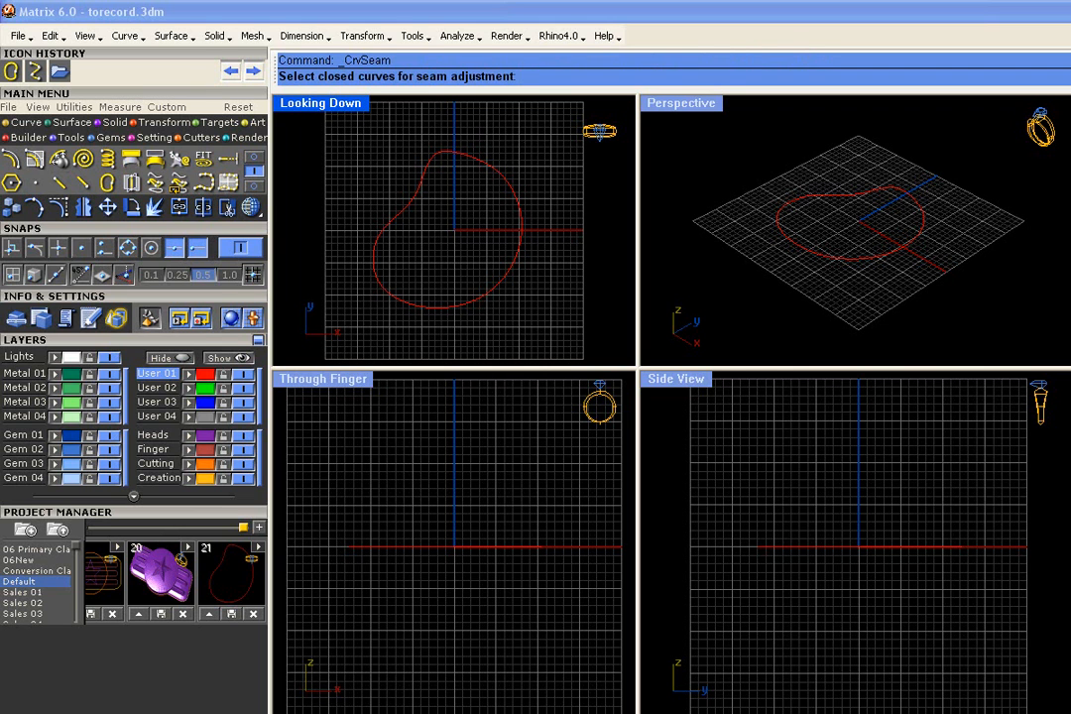
pyautogui.click(521, 222)
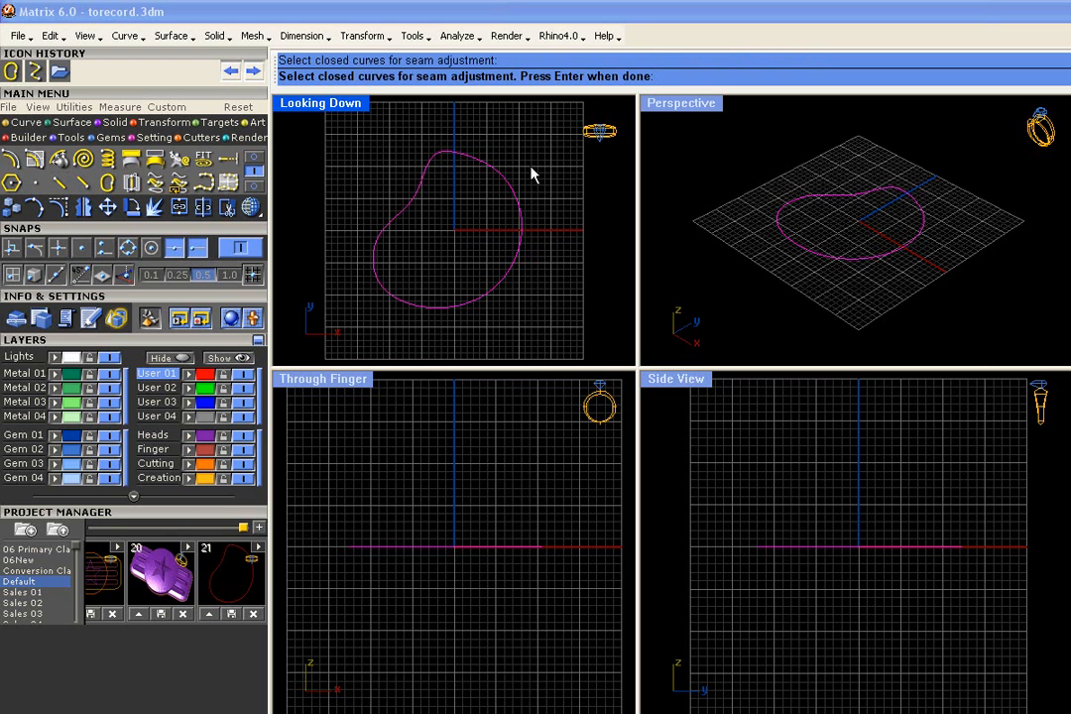
pyautogui.press('Return')
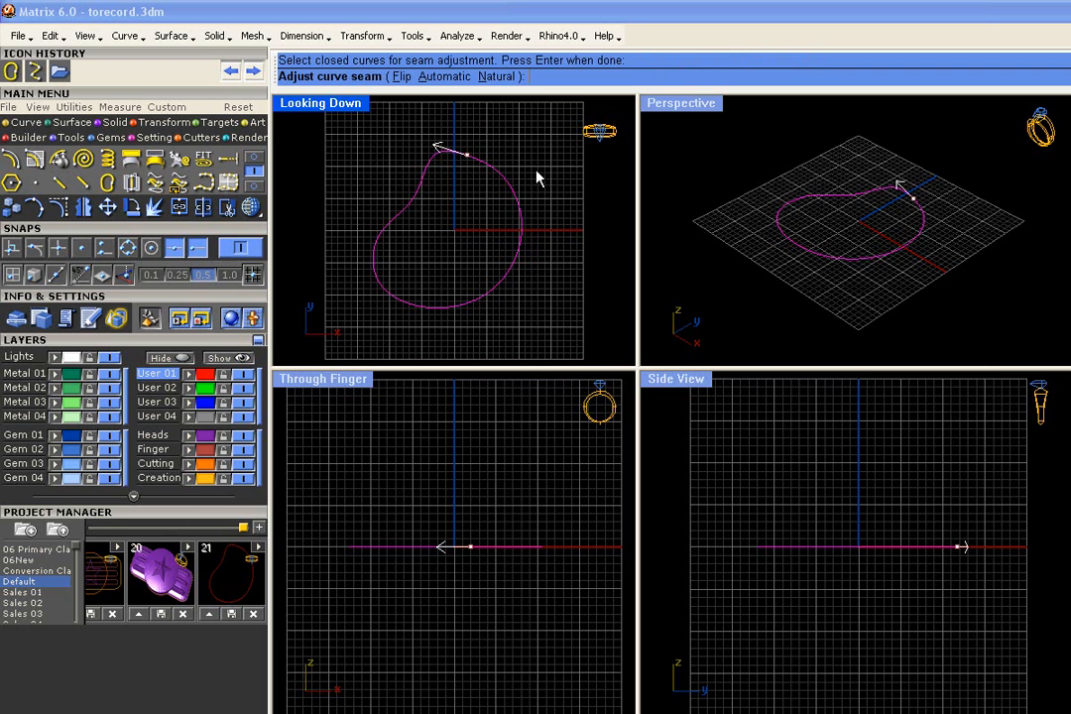
pyautogui.moveTo(467, 155); pyautogui.dragTo(504, 162)
pyautogui.moveTo(466, 149); pyautogui.dragTo(518, 230)
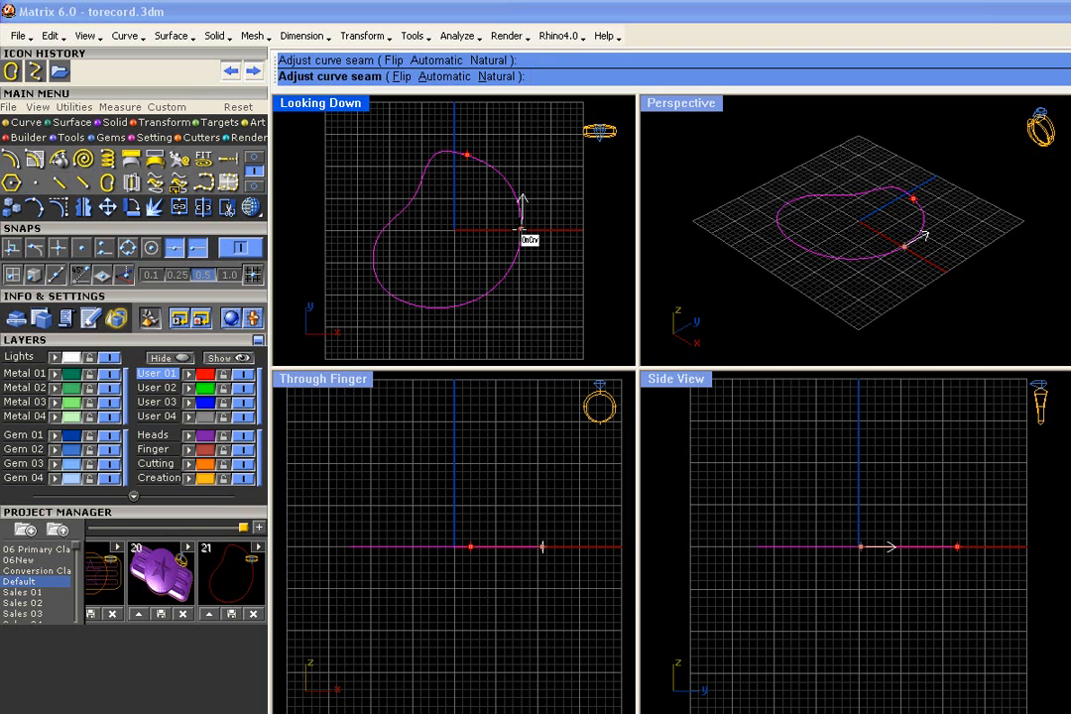
pyautogui.moveTo(518, 230); pyautogui.dragTo(521, 231)
# - Flip the seam direction three times so the arrow points down in the Looking Down view, and accept the seam
pyautogui.click(528, 270)
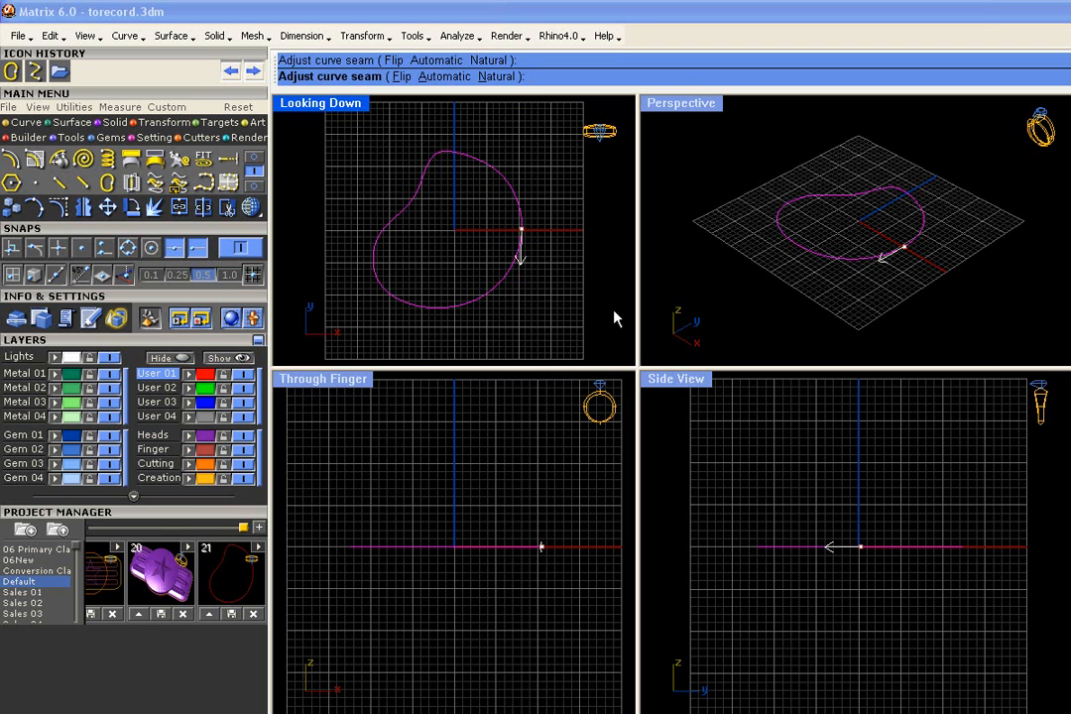
pyautogui.write('f')
pyautogui.press('Return')
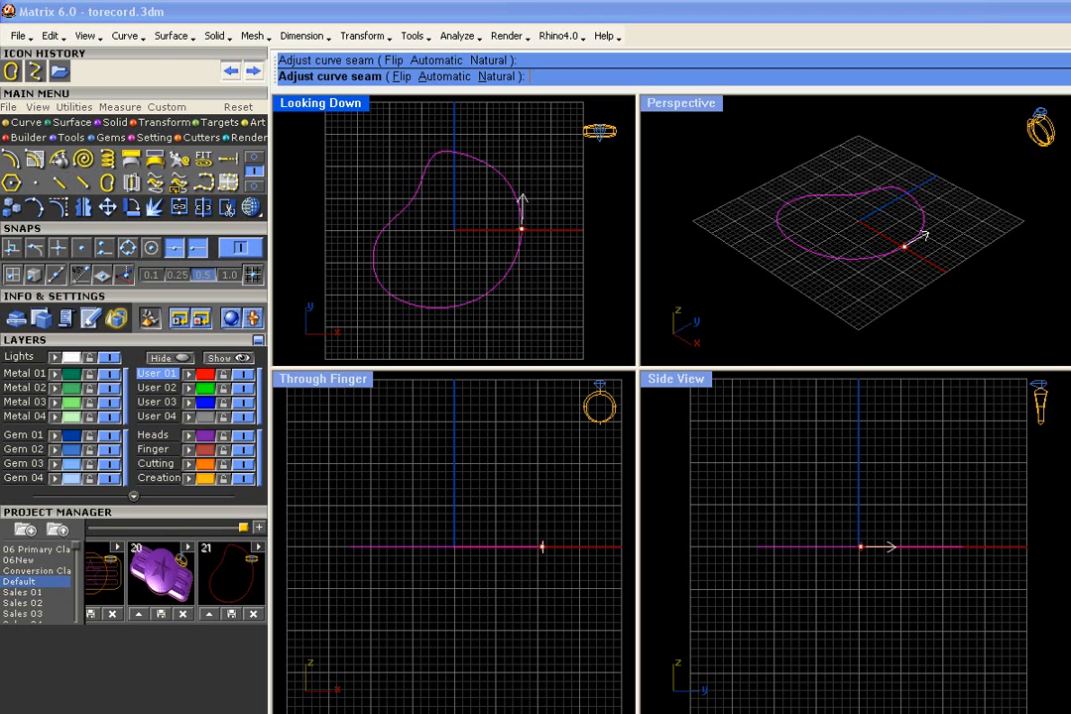
pyautogui.click(526, 207)
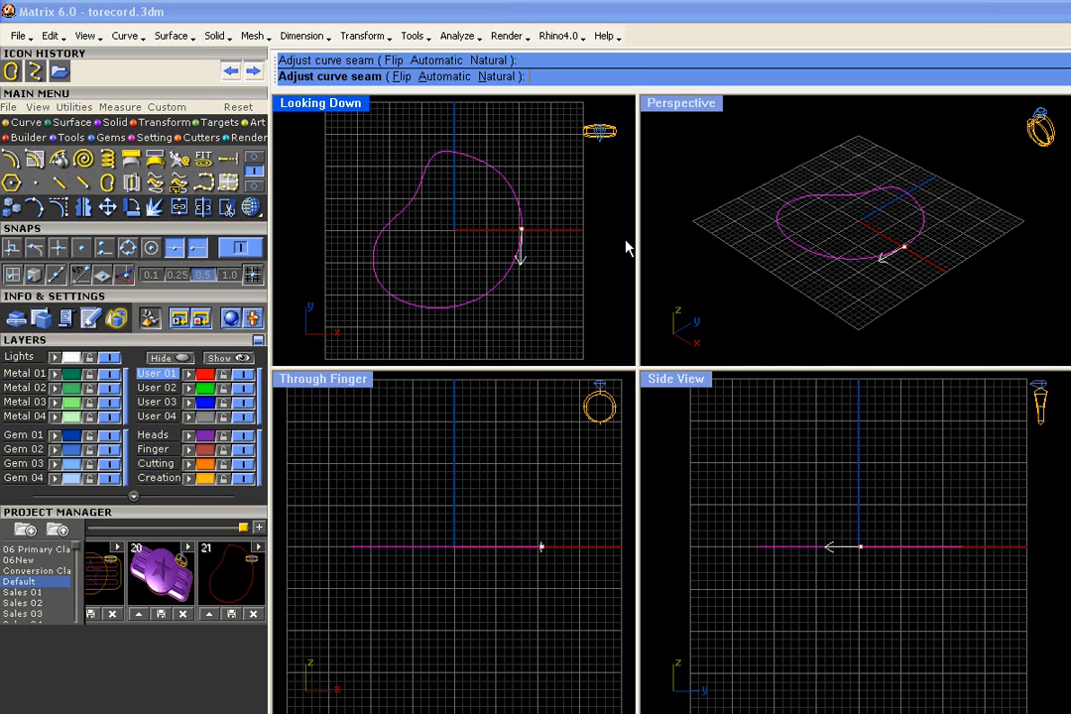
pyautogui.press('Return')
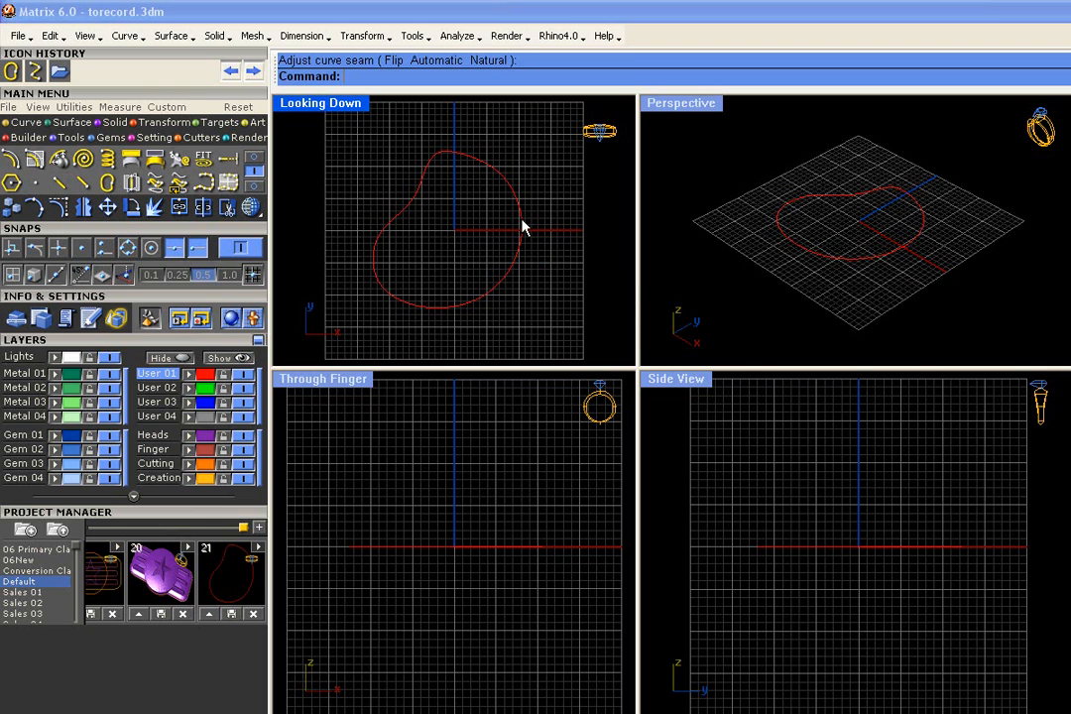
# - Collapse the Info & Settings and Layers sections and open the Profile tool
pyautogui.click(158, 297)
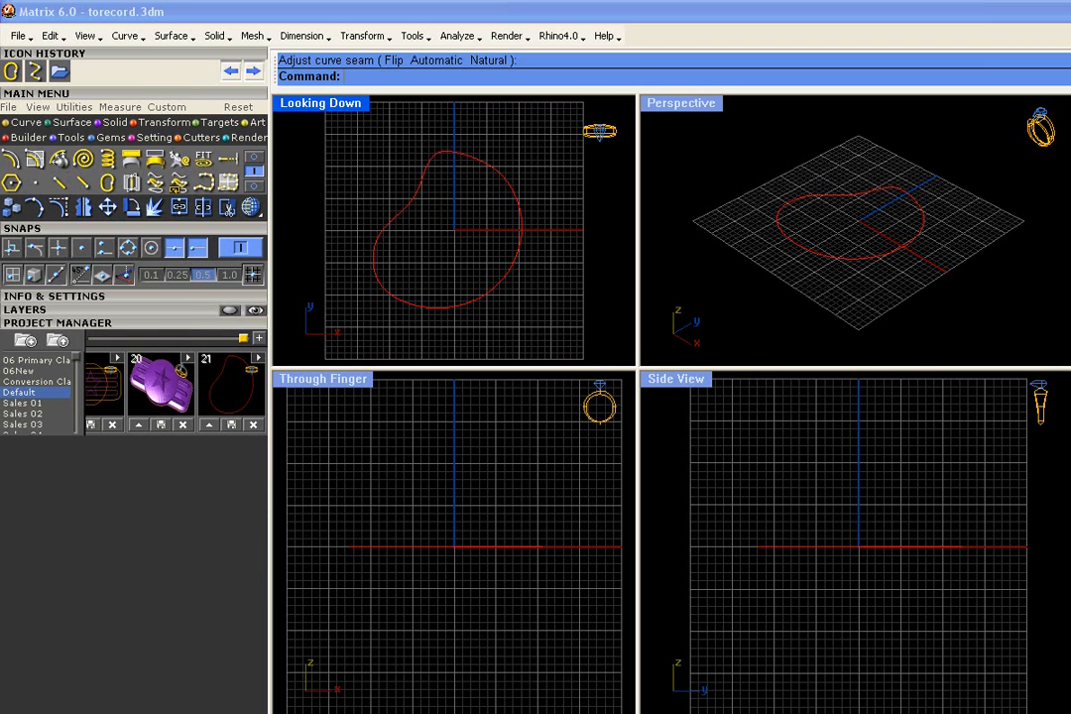
pyautogui.moveTo(530, 193); pyautogui.dragTo(500, 225)
pyautogui.click(580, 308)
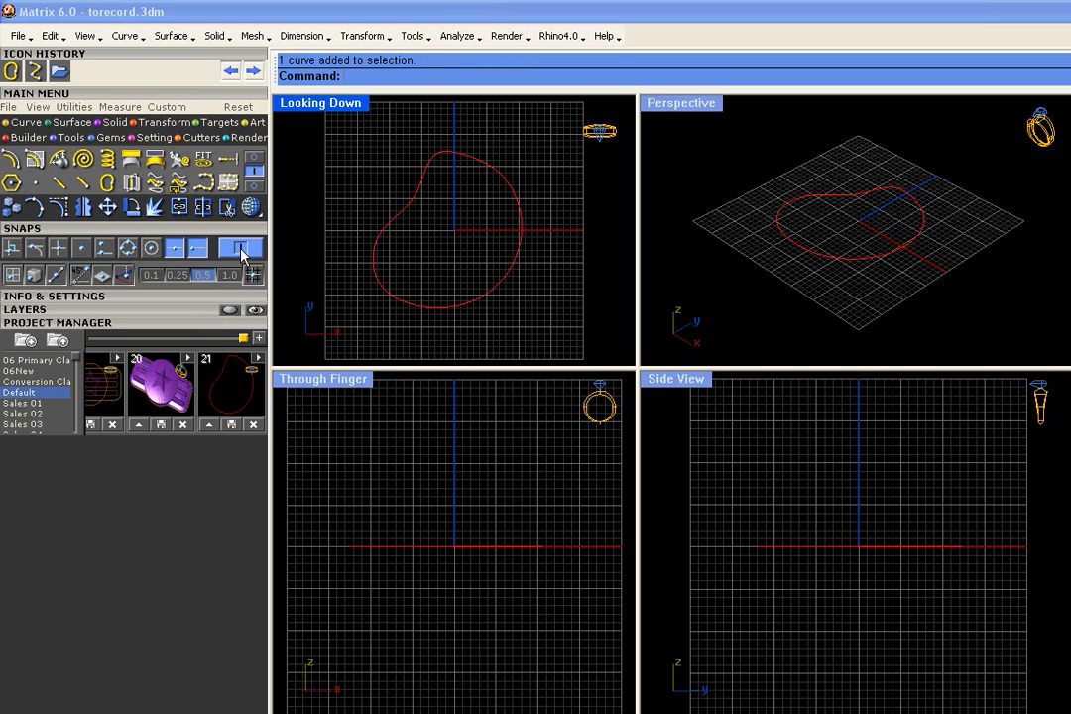
pyautogui.click(69, 138)
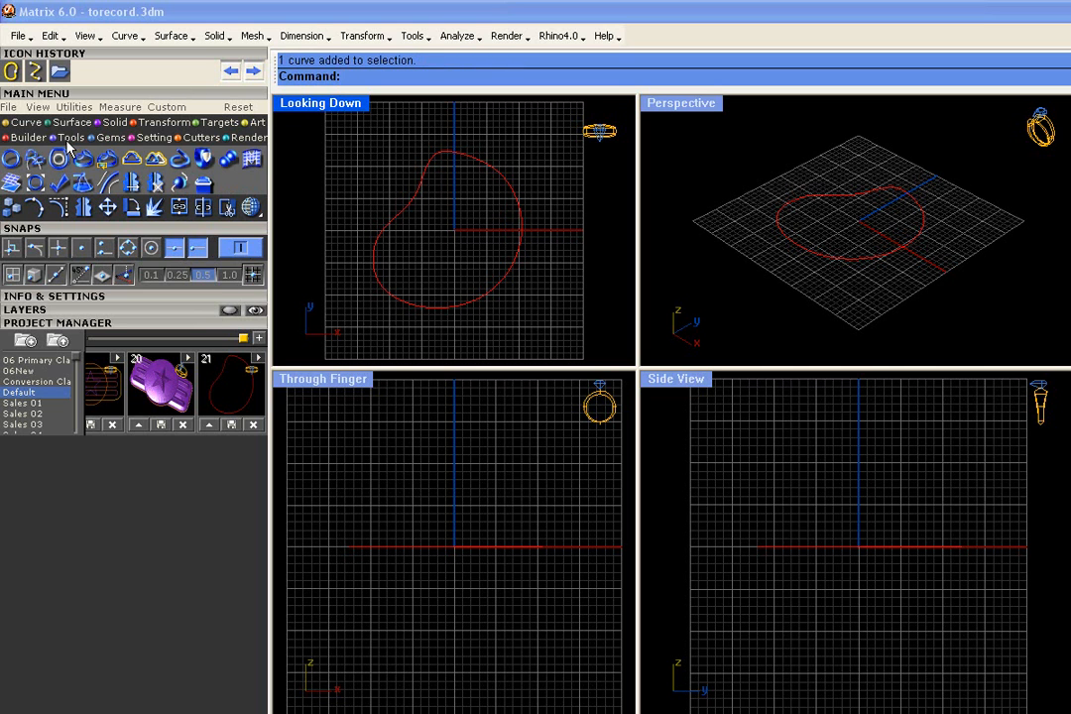
pyautogui.click(133, 162)
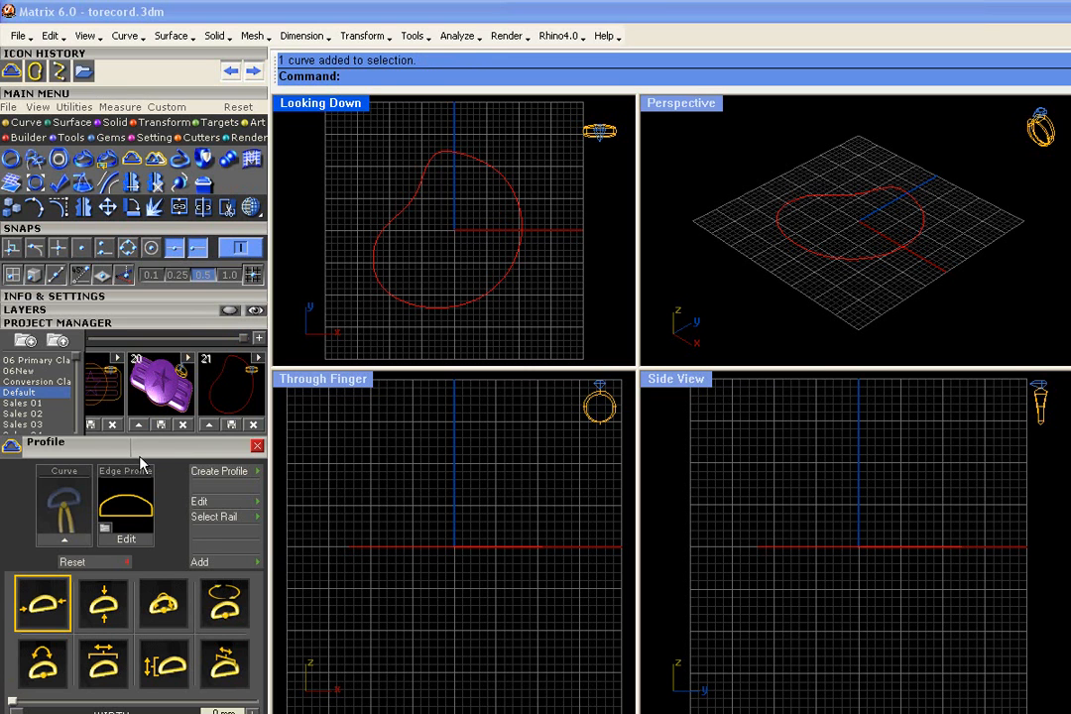
pyautogui.moveTo(144, 455); pyautogui.dragTo(145, 341)
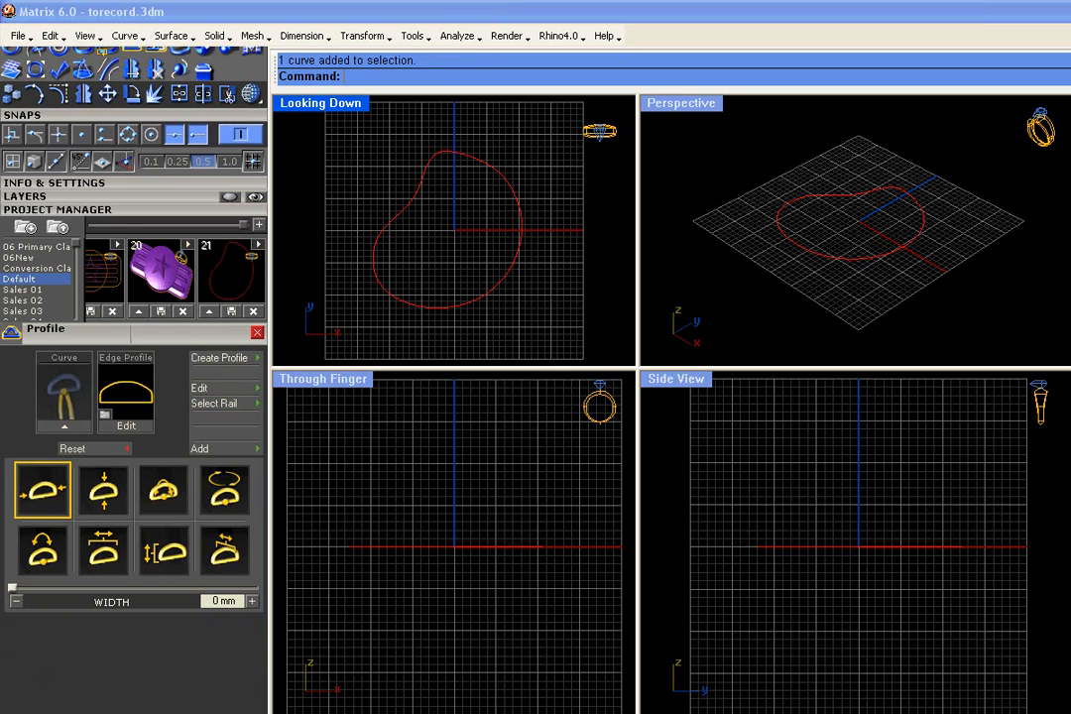
# - Load the closed curve into the Profile tool to examine where its handles sit, and end the command
pyautogui.click(520, 253)
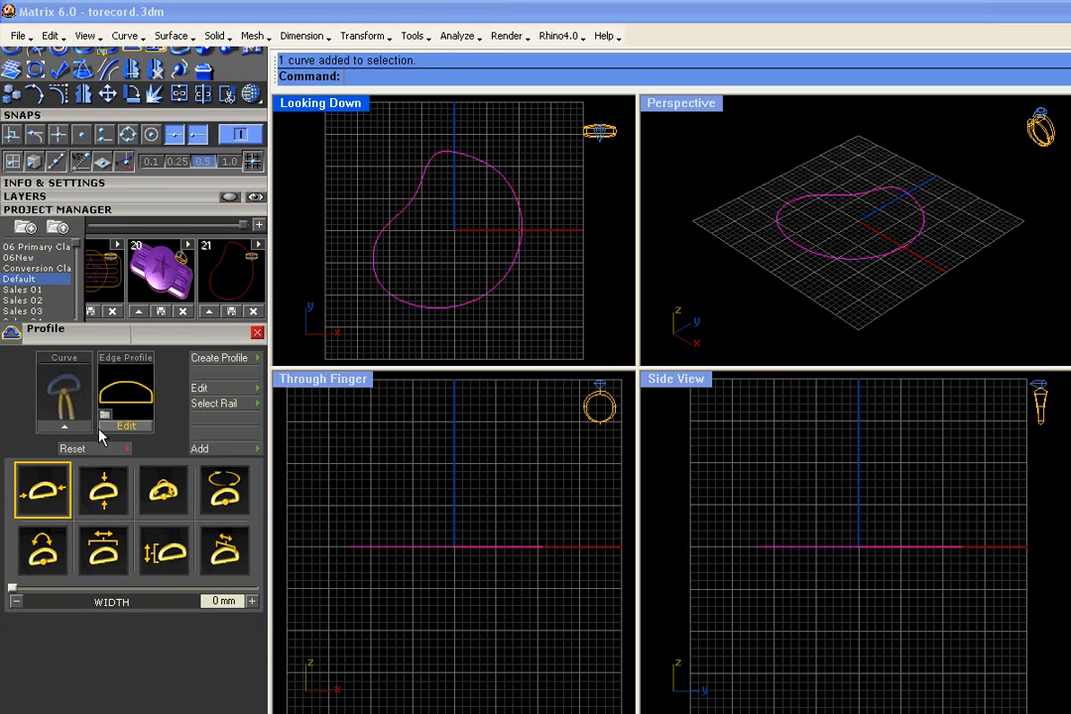
pyautogui.click(74, 432)
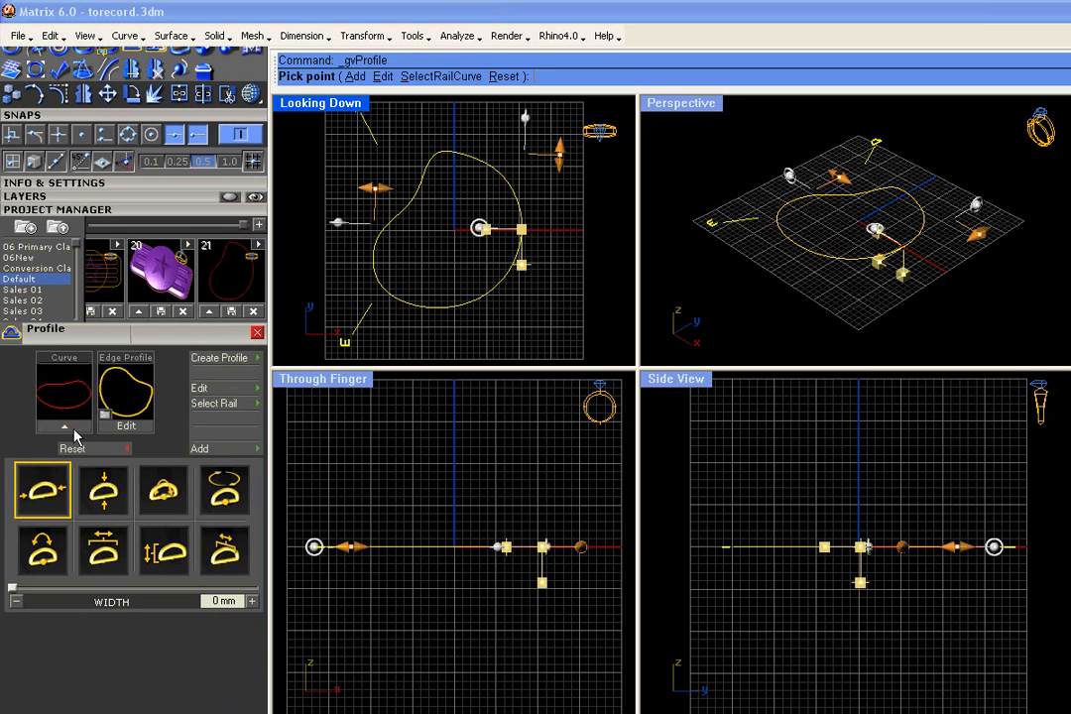
pyautogui.moveTo(417, 264); pyautogui.dragTo(459, 267, button='right')
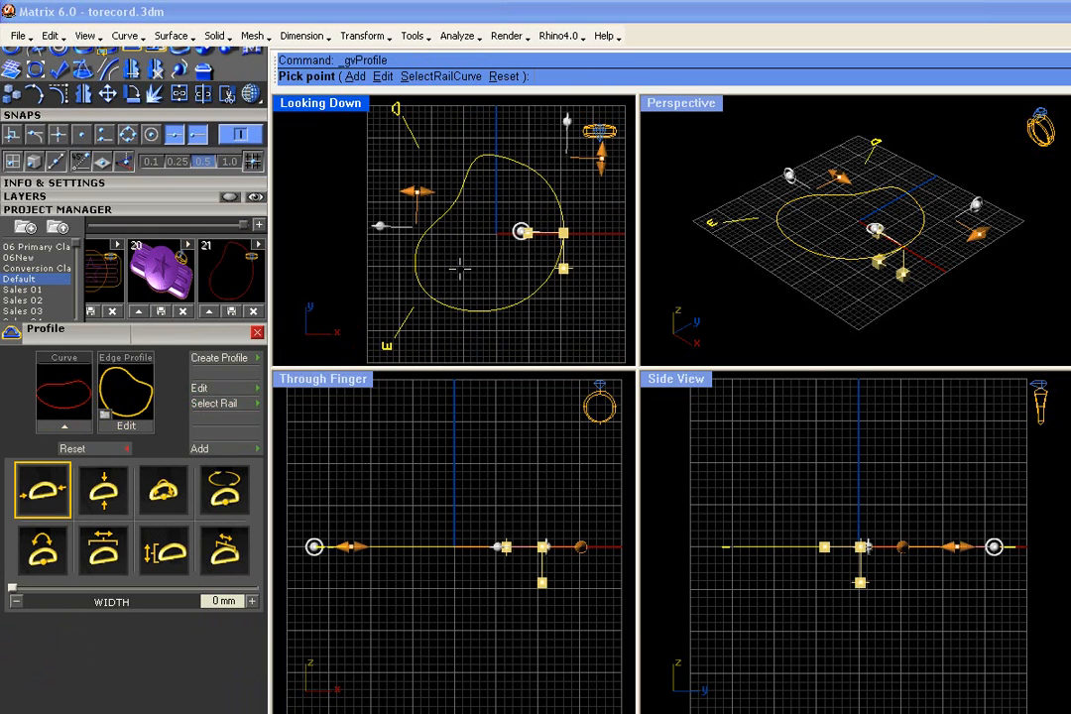
pyautogui.rightClick(535, 326)
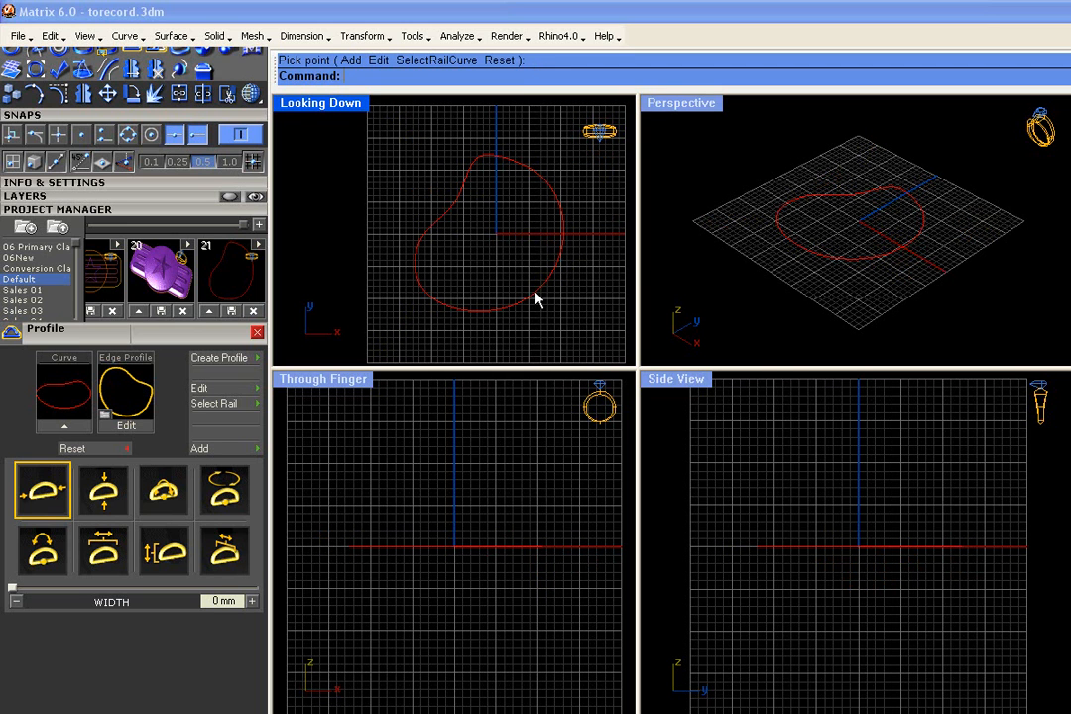
# - Open the closed curve in the Profile Placer to examine its handles, cancel the command and close the tool
pyautogui.click(533, 301)
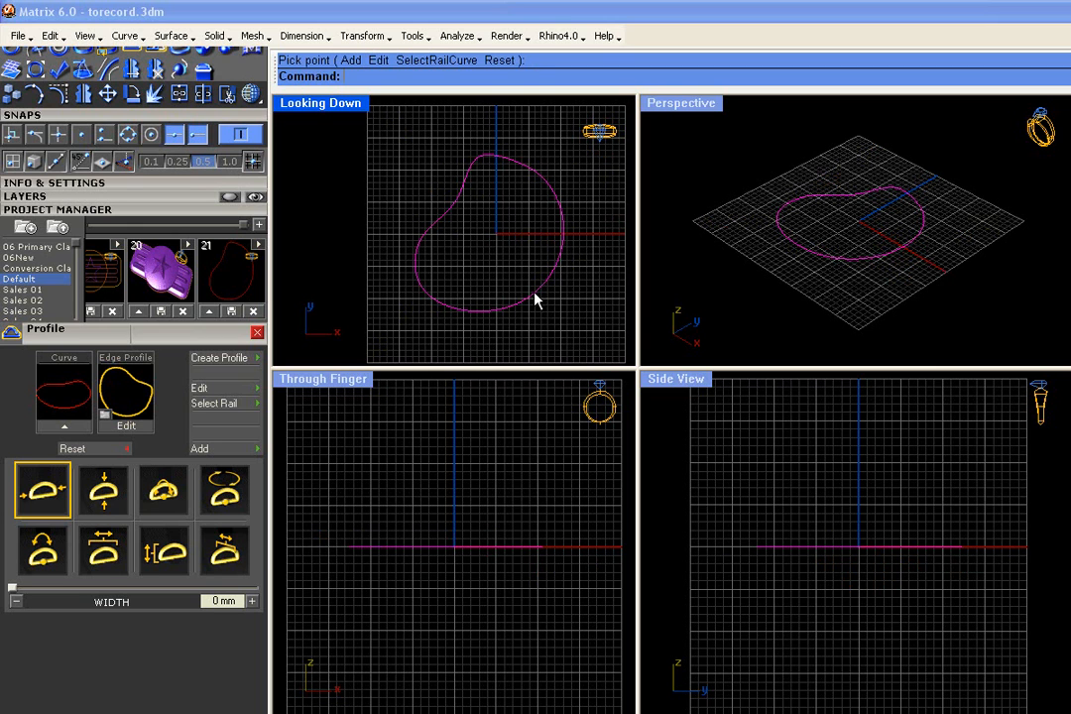
pyautogui.rightClick(533, 306)
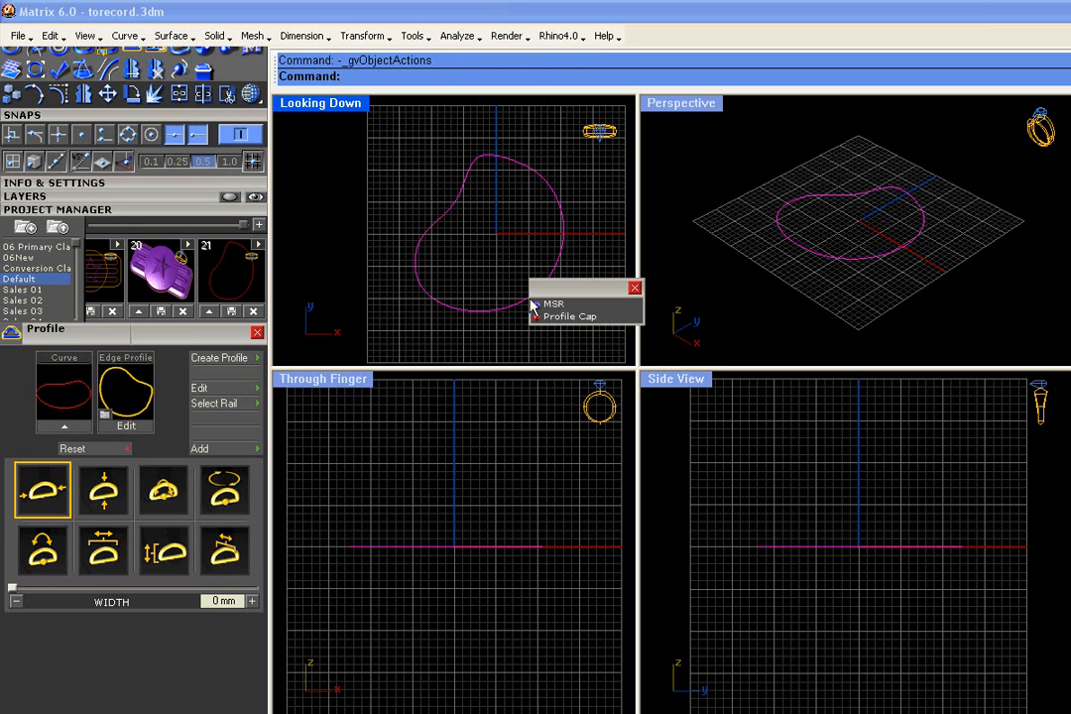
pyautogui.click(550, 304)
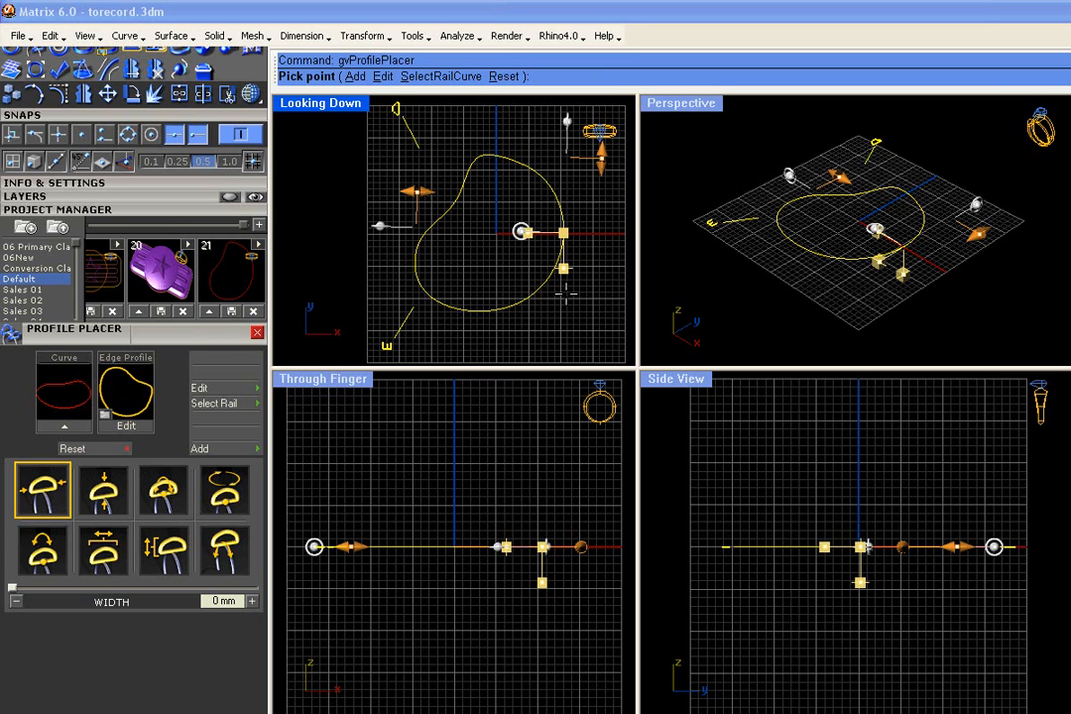
pyautogui.press('Escape')
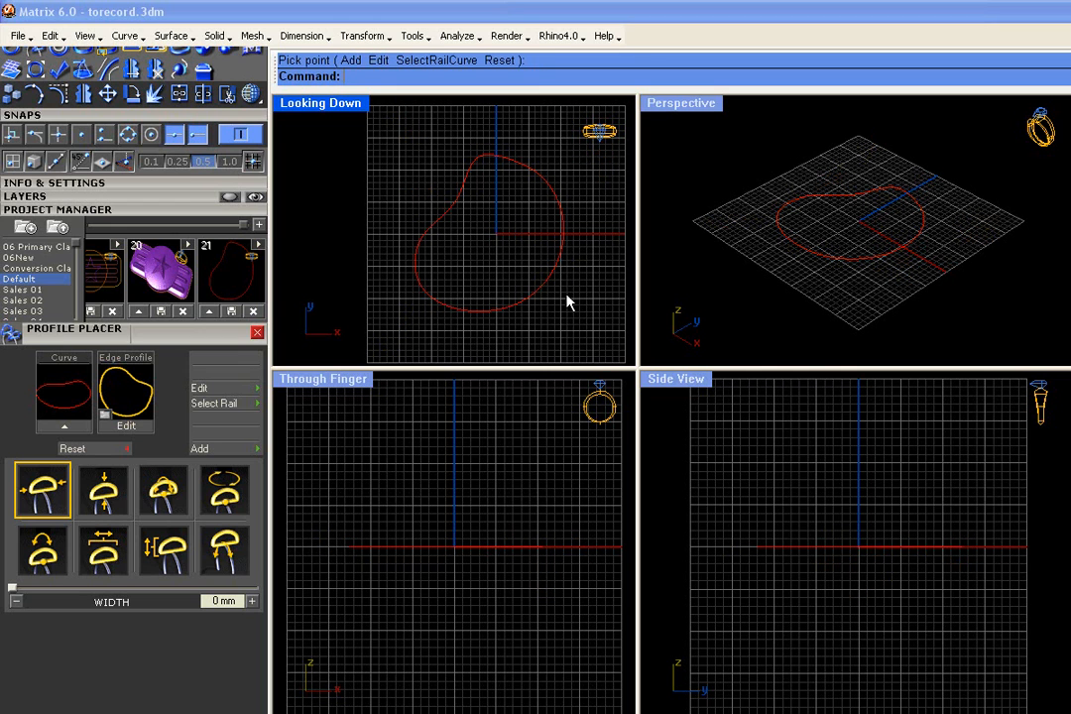
pyautogui.click(256, 332)
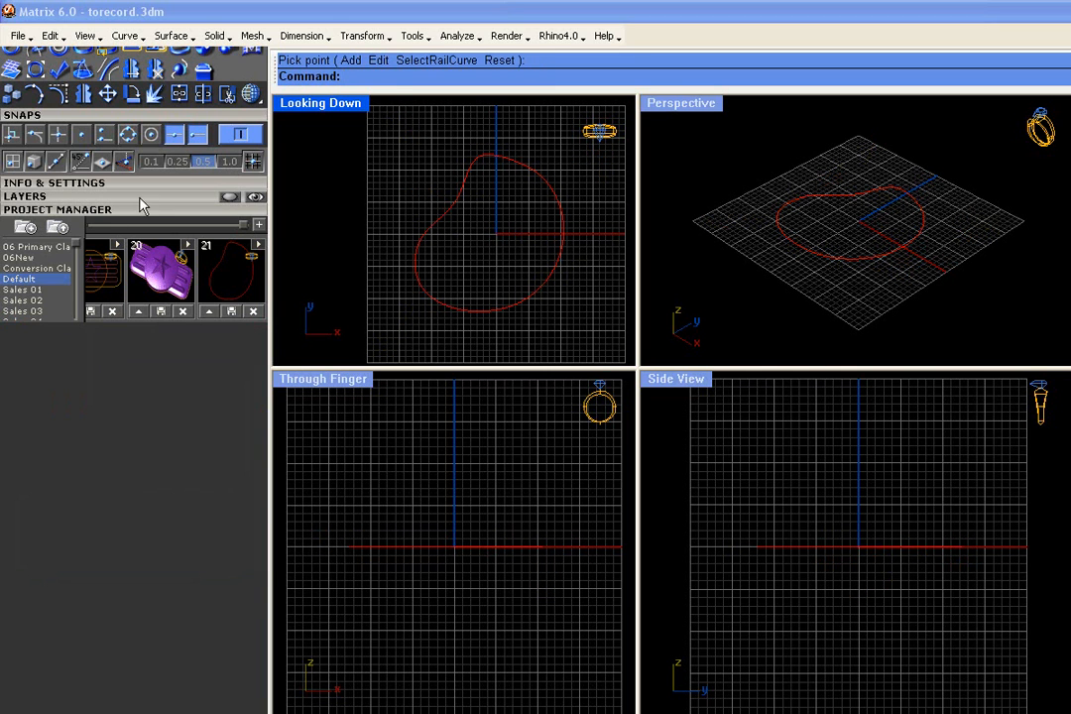
# - Open the Bezel Builder and load the closed curve as the bezel's base shape
pyautogui.moveTo(139, 213); pyautogui.dragTo(149, 326)
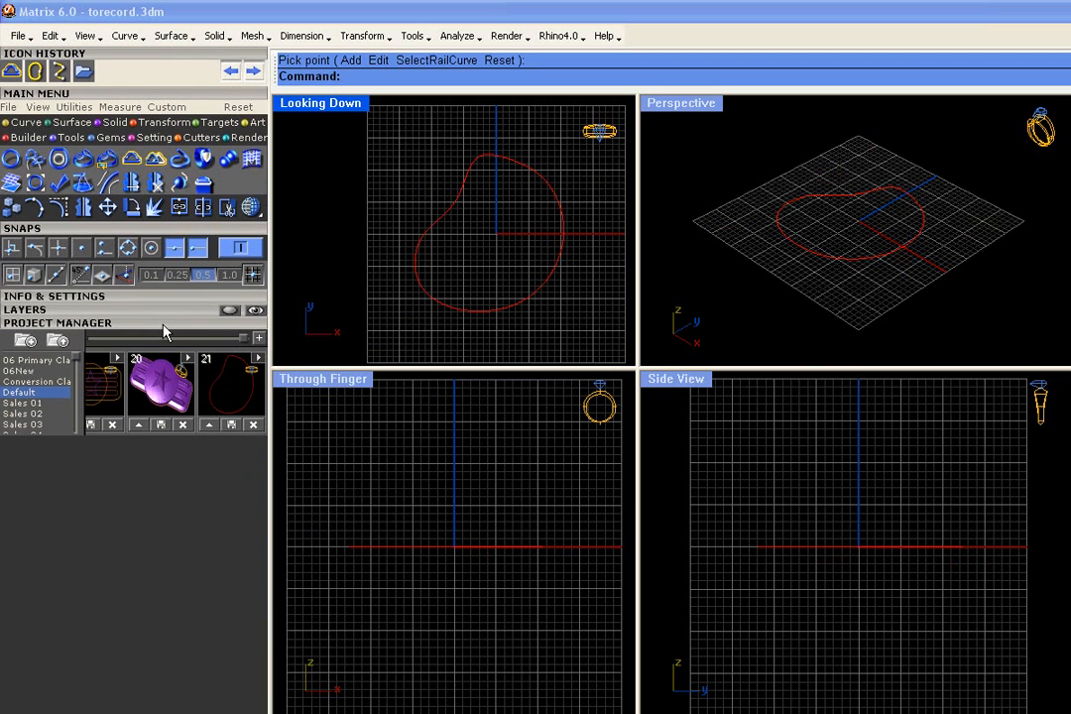
pyautogui.click(150, 140)
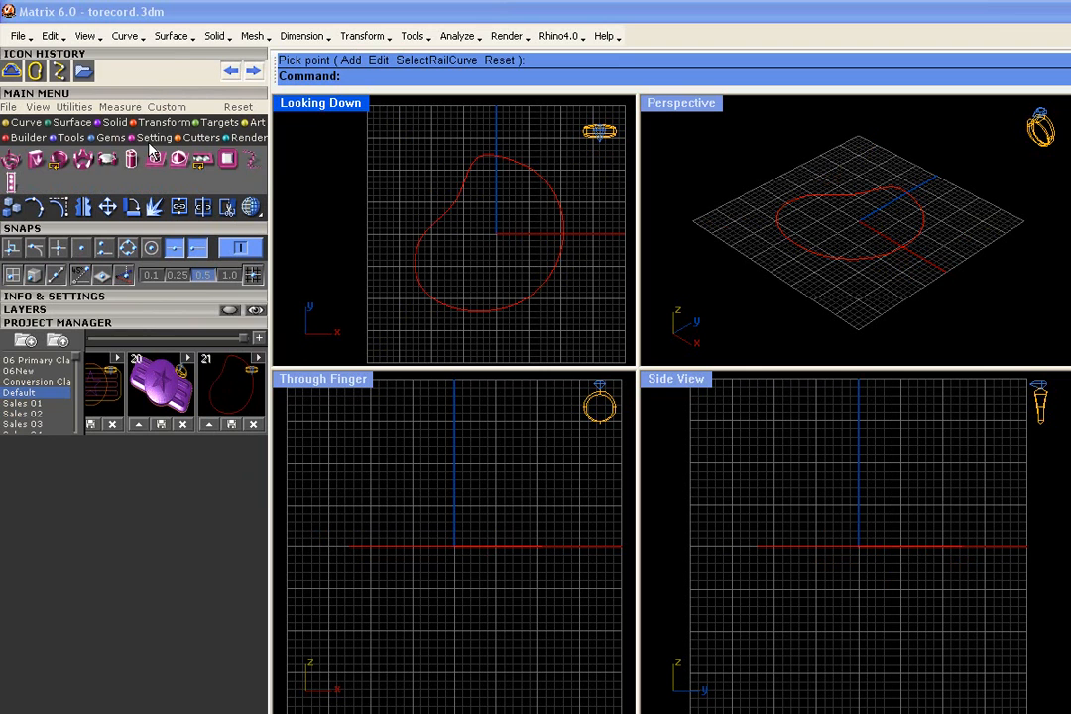
pyautogui.click(59, 159)
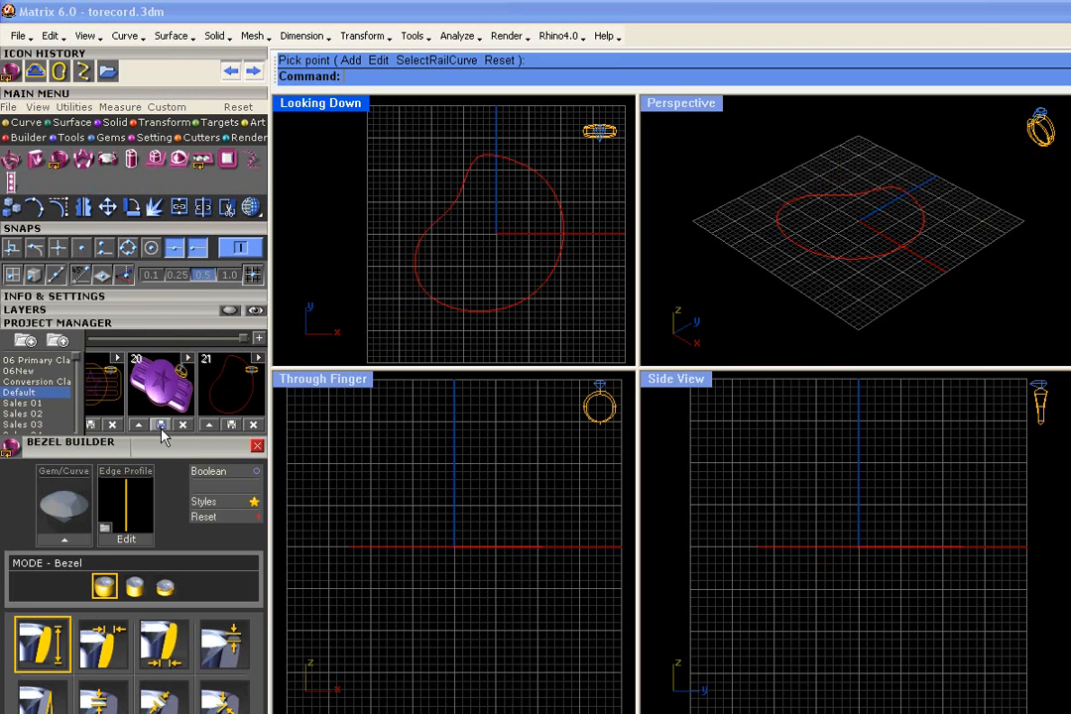
pyautogui.moveTo(168, 446); pyautogui.dragTo(194, 223)
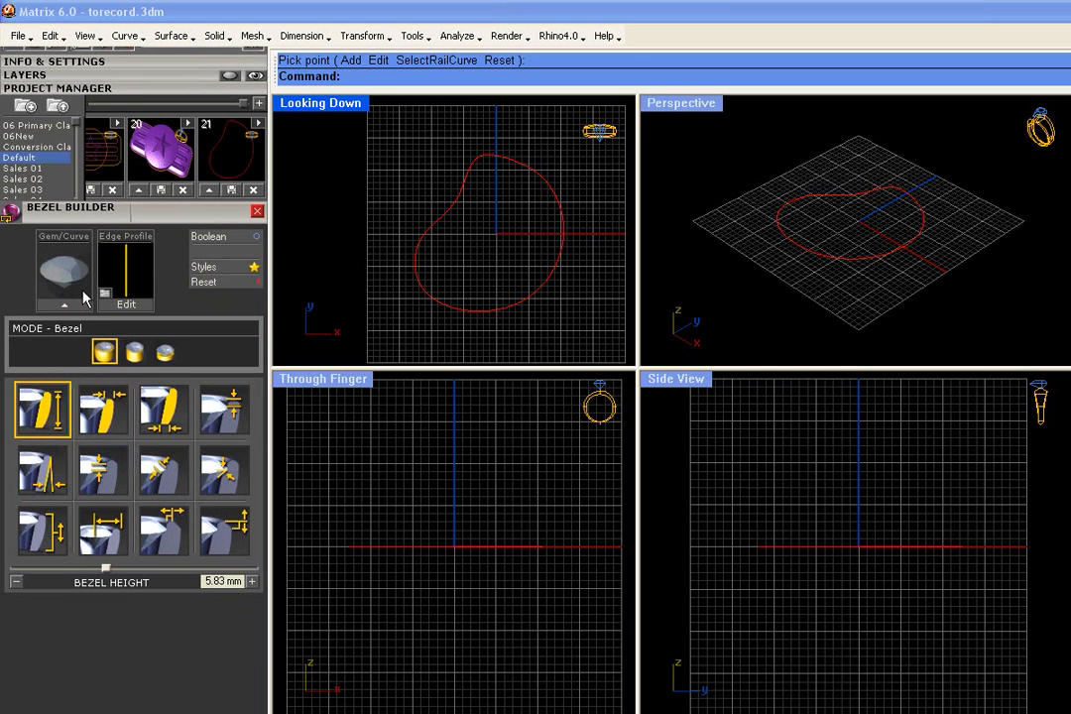
pyautogui.click(546, 286)
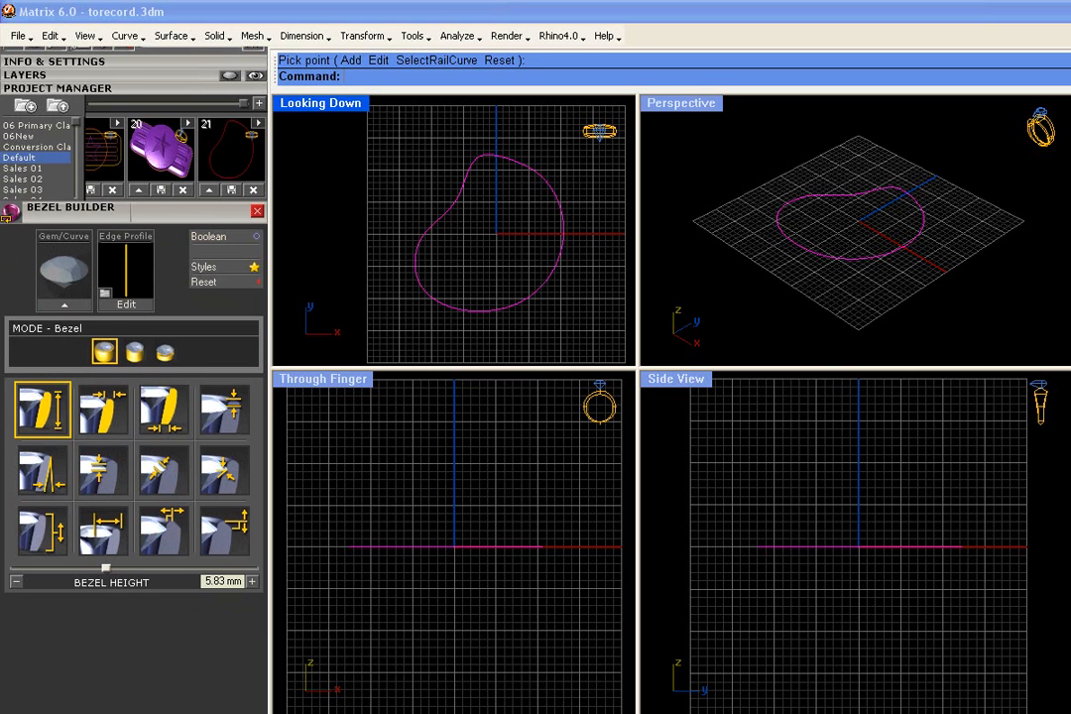
pyautogui.click(76, 307)
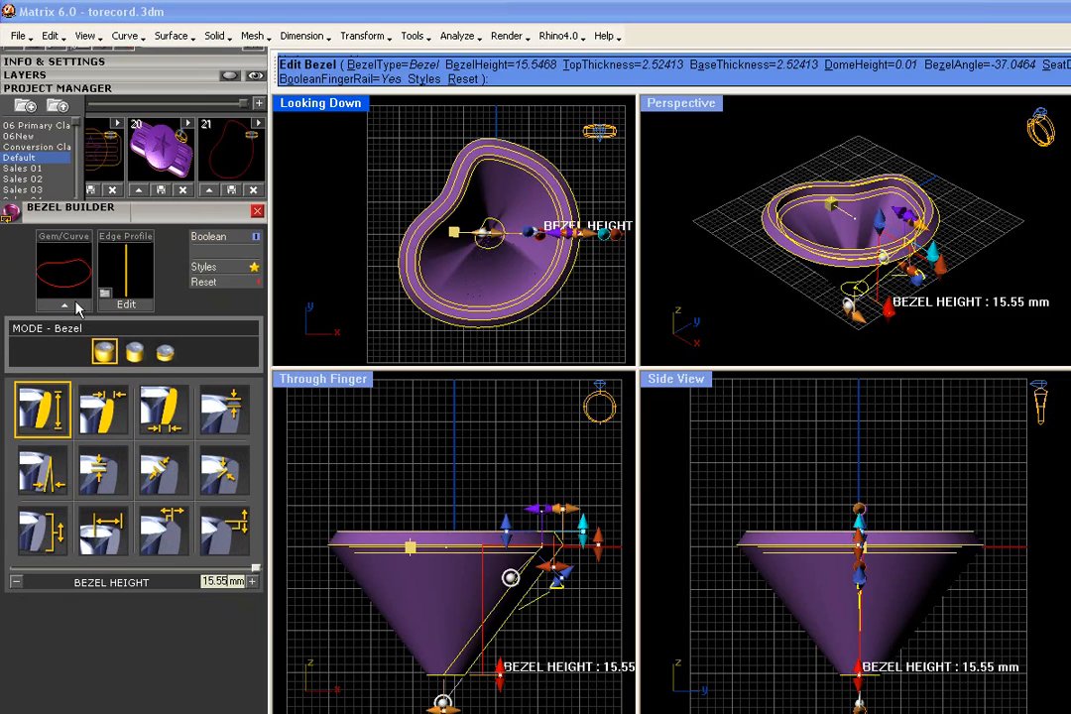
# - Reduce the bezel height to about 7.1 mm with its handle in the Perspective view
pyautogui.moveTo(959, 228); pyautogui.dragTo(1013, 292, button='right')
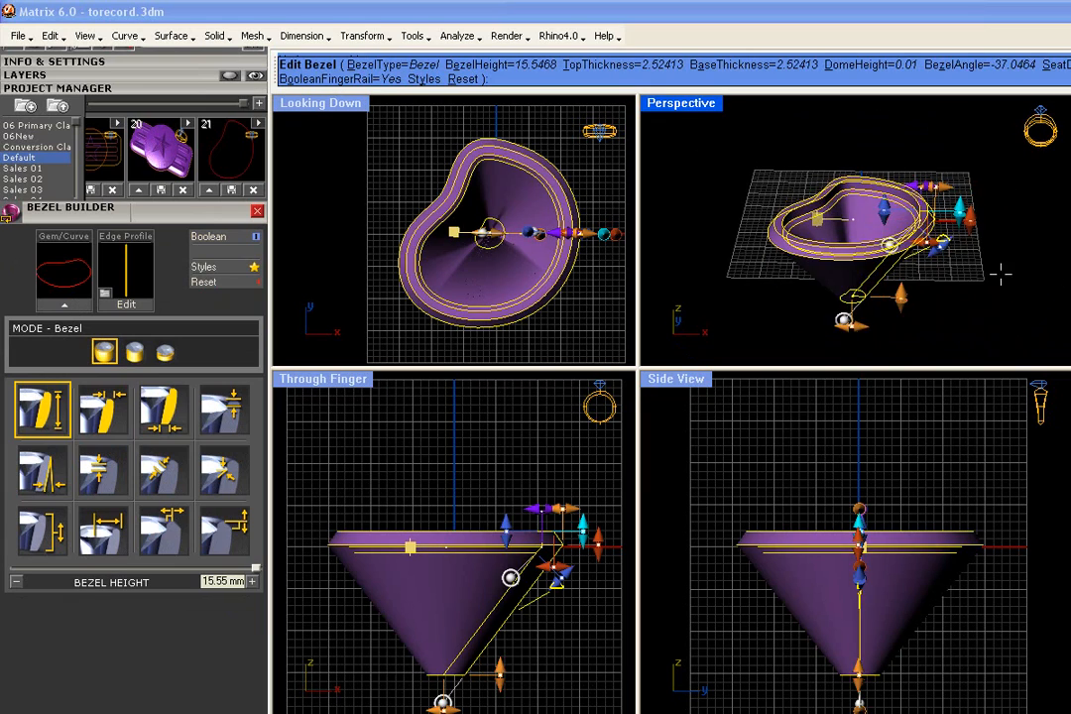
pyautogui.scroll(4, 984, 301)
pyautogui.moveTo(835, 308); pyautogui.dragTo(843, 247)
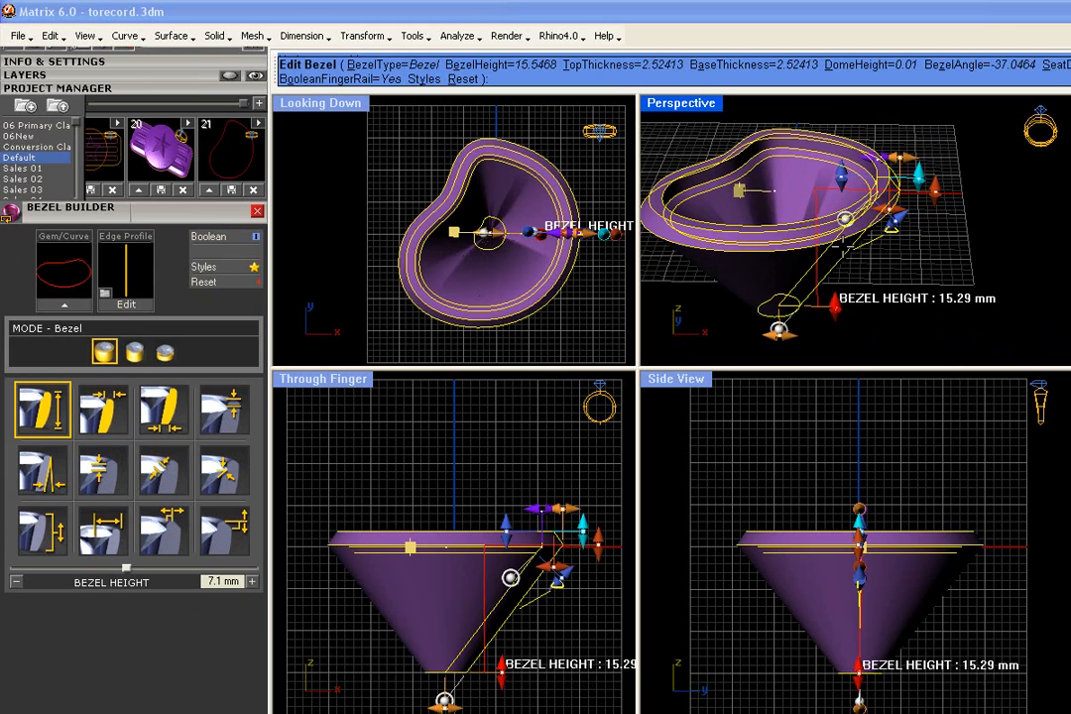
pyautogui.moveTo(873, 168); pyautogui.dragTo(987, 283, button='right')
pyautogui.moveTo(833, 238); pyautogui.dragTo(785, 196, button='right')
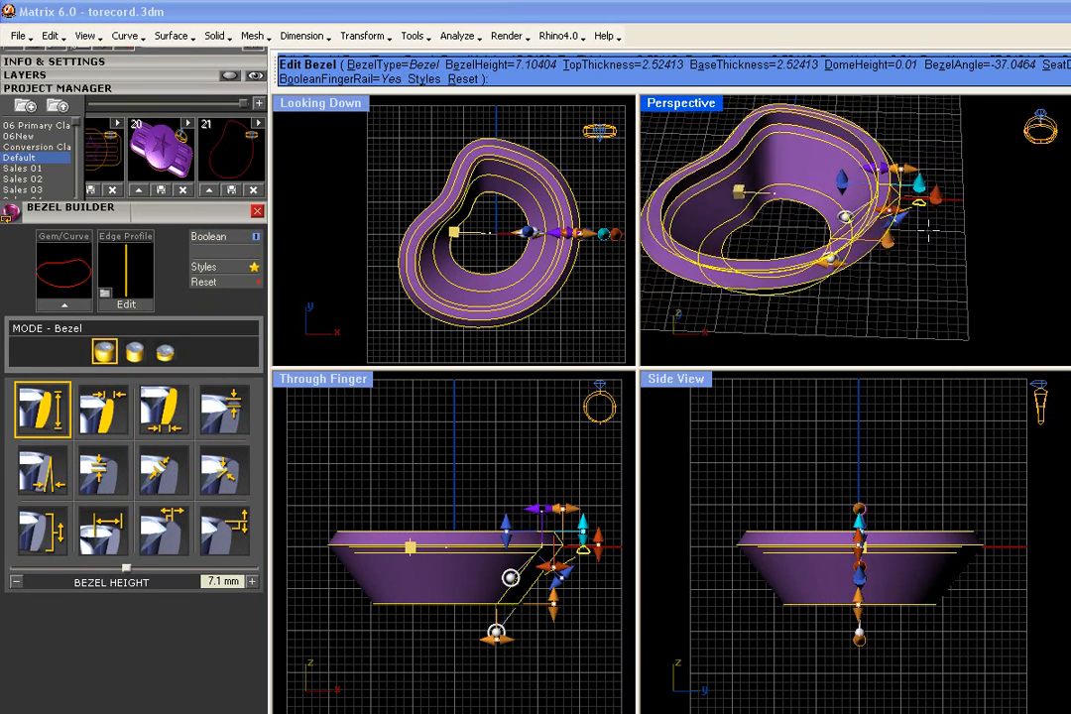
# - Apply edge profile 22 to the bezel's outer wall and accept the bezel
pyautogui.moveTo(789, 711)
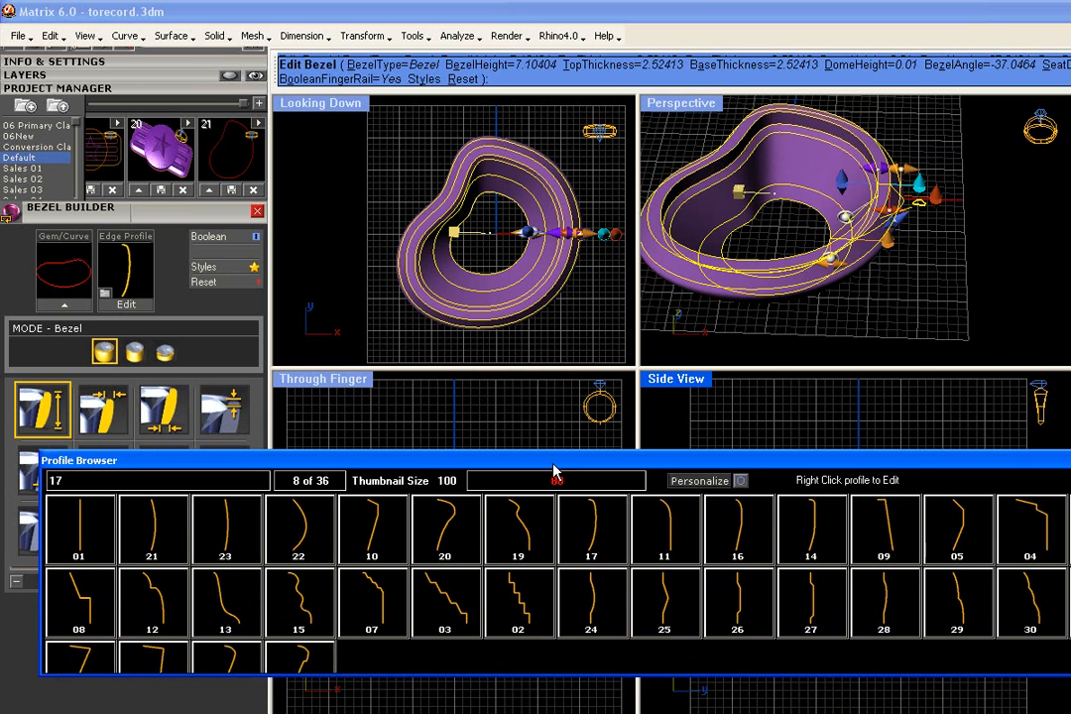
pyautogui.click(300, 536)
pyautogui.click(300, 536)
pyautogui.moveTo(803, 248); pyautogui.dragTo(852, 263, button='right')
pyautogui.moveTo(744, 196); pyautogui.dragTo(878, 107, button='right')
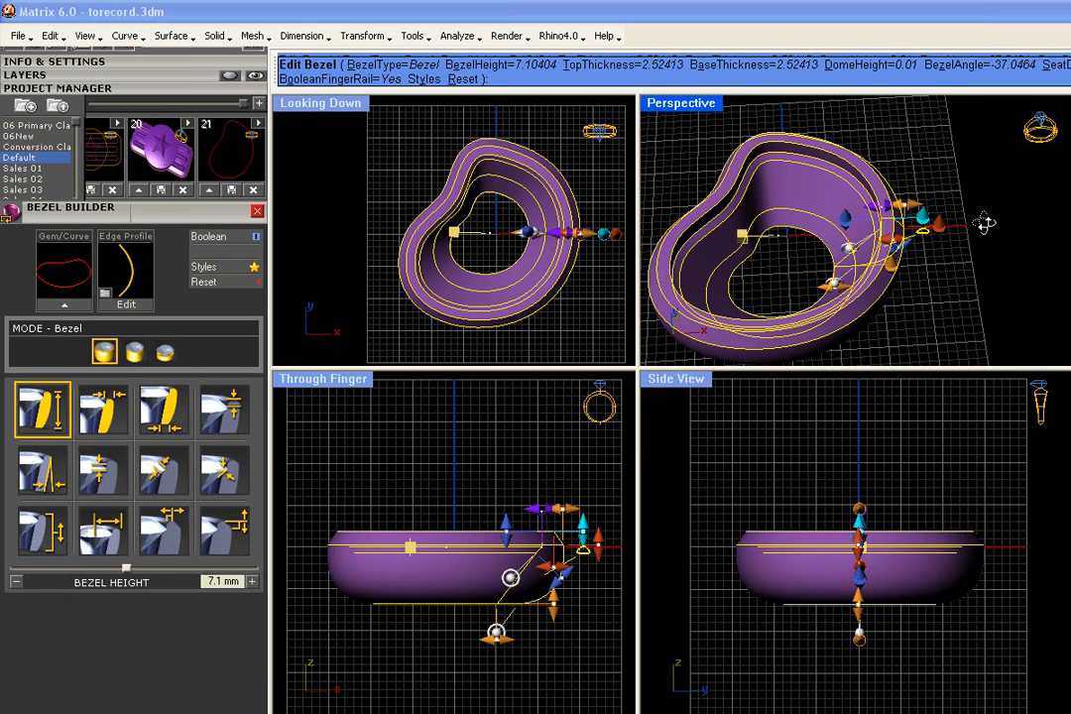
pyautogui.moveTo(984, 222); pyautogui.dragTo(973, 234, button='right')
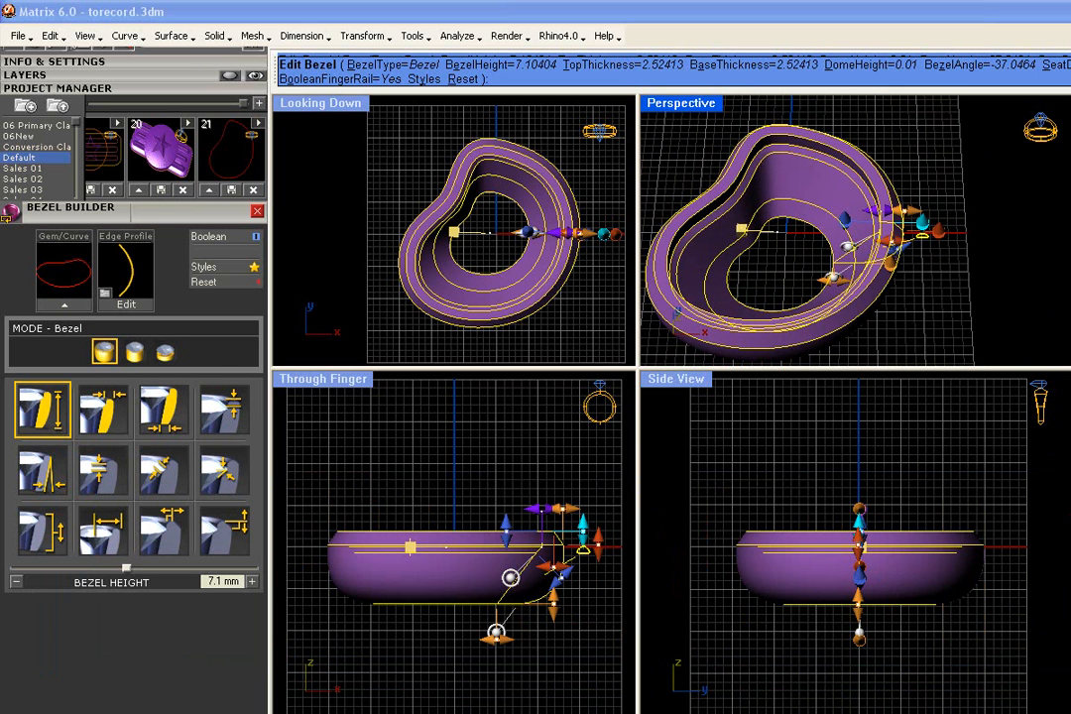
pyautogui.rightClick(971, 236)
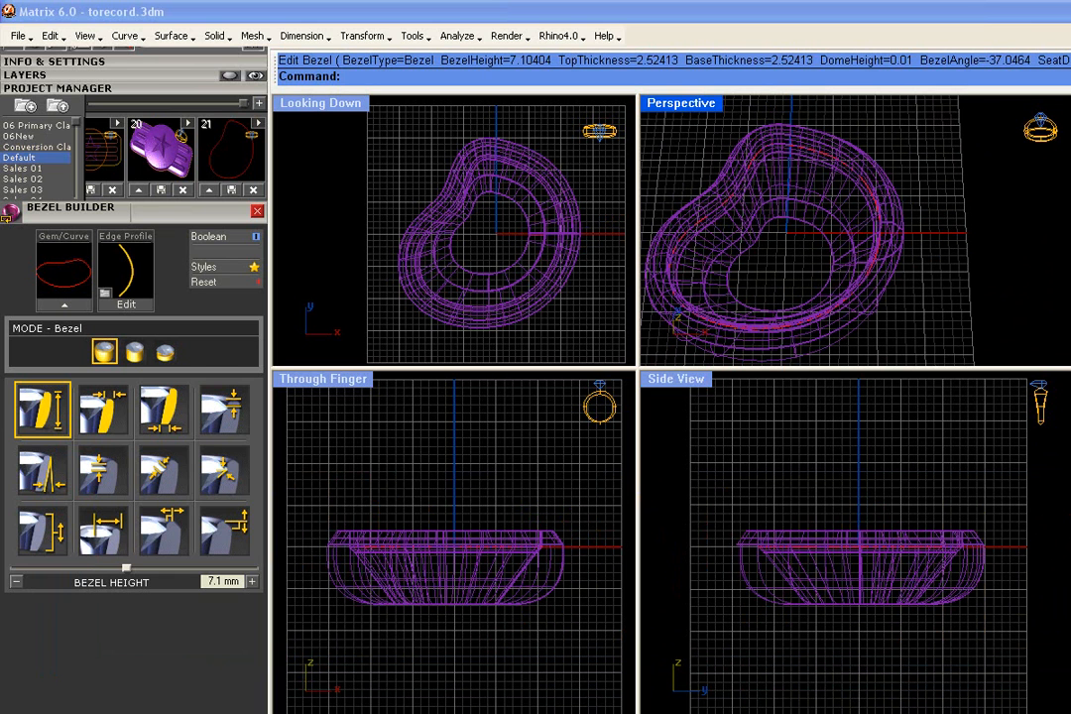
# - Start Match Attributes from the second set of Gems tools and choose the closed curve as the object to receive the style sheet
pyautogui.click(871, 198)
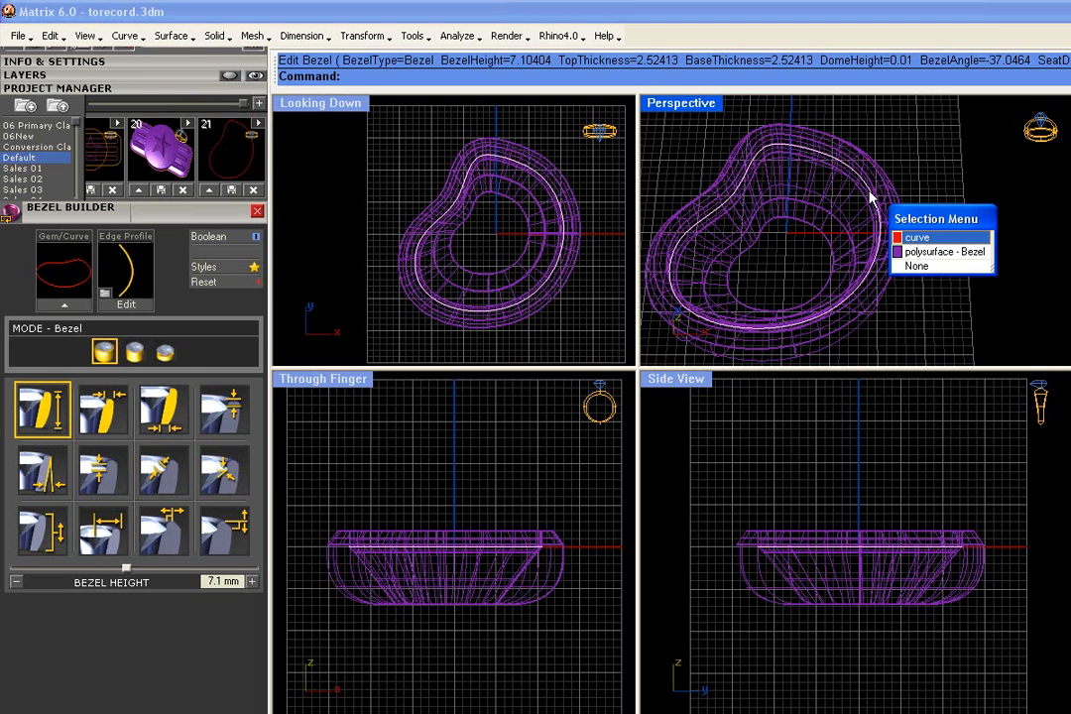
pyautogui.moveTo(187, 217); pyautogui.dragTo(212, 551)
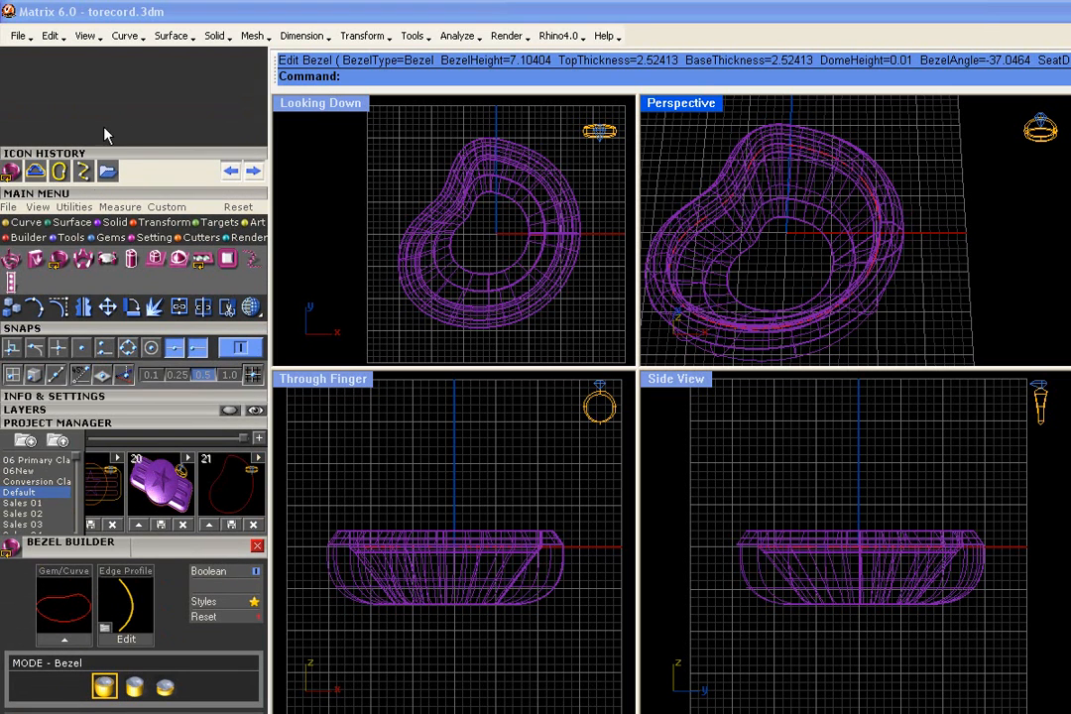
pyautogui.scroll(-3, 161, 109)
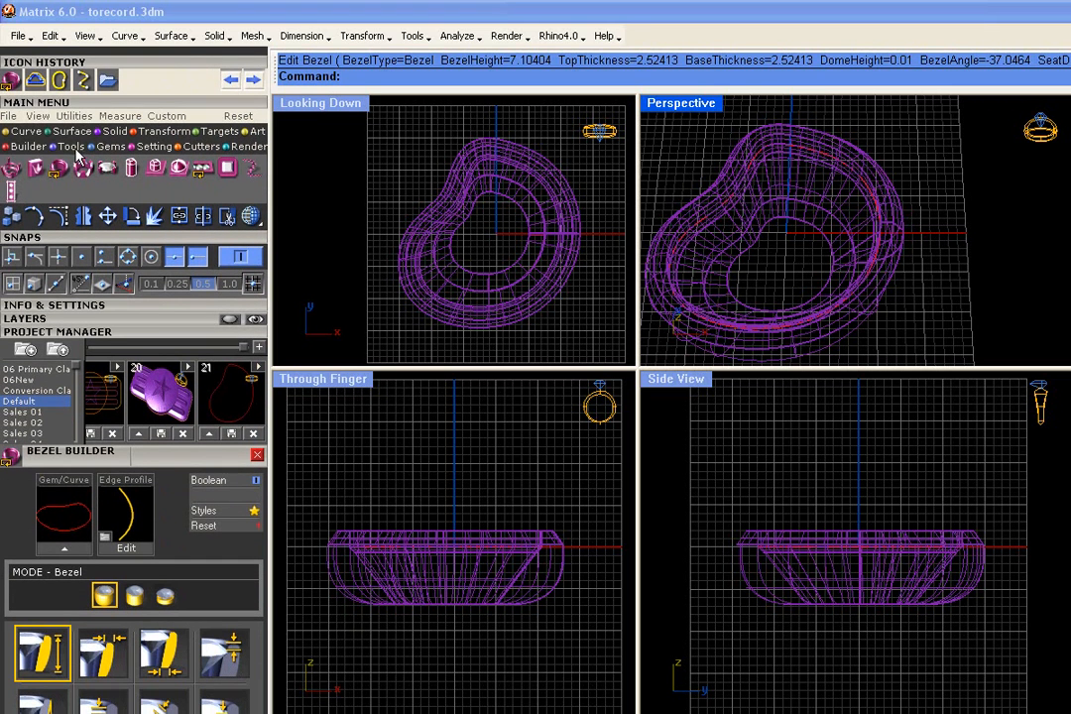
pyautogui.click(108, 145)
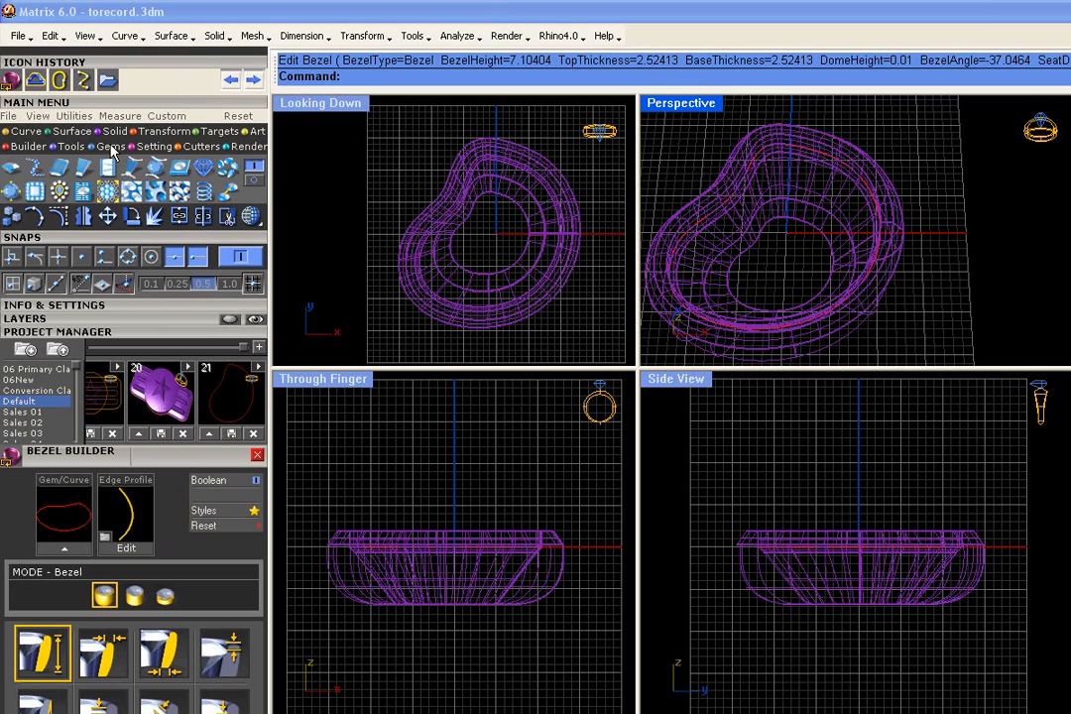
pyautogui.click(256, 181)
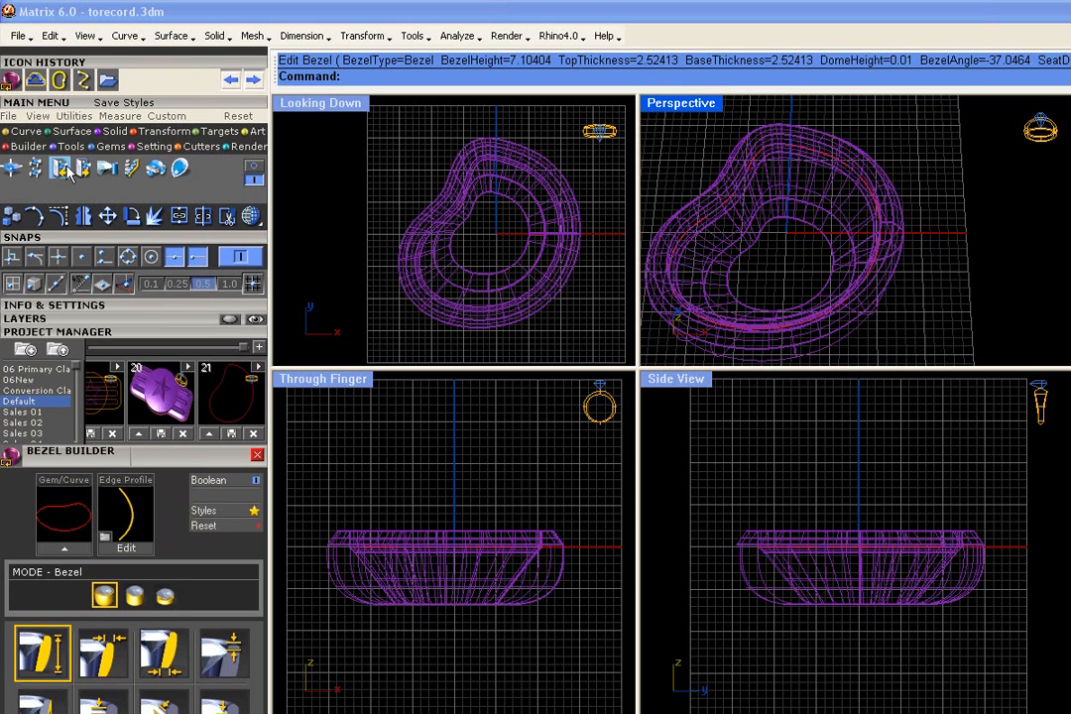
pyautogui.click(35, 169)
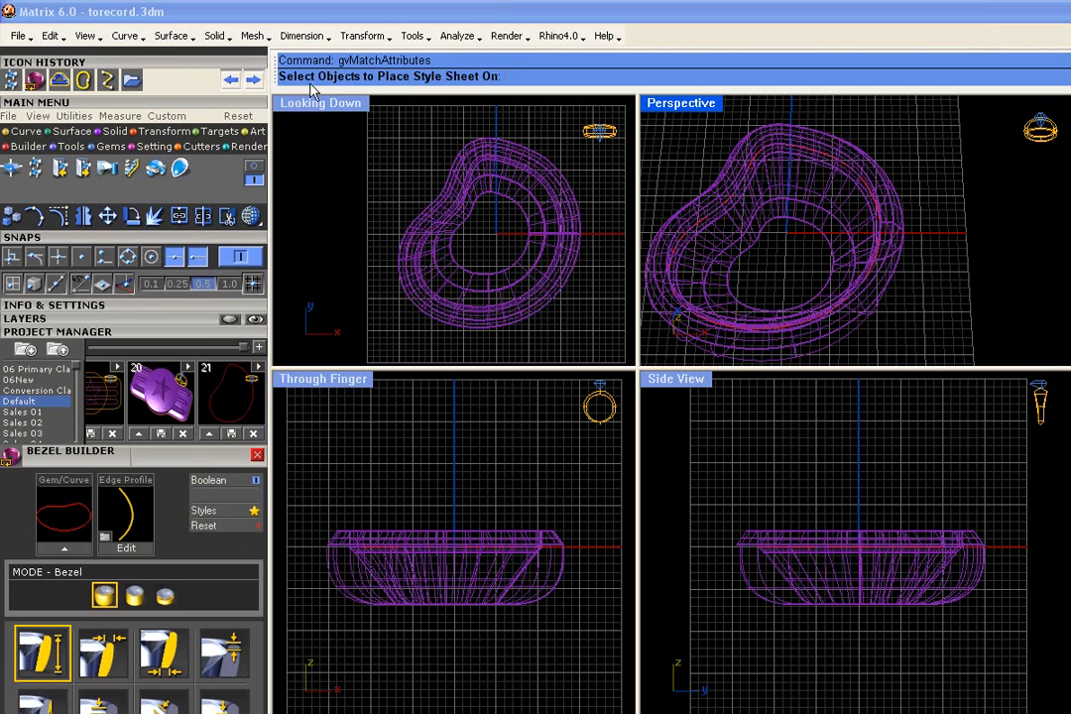
pyautogui.click(841, 171)
pyautogui.click(893, 222)
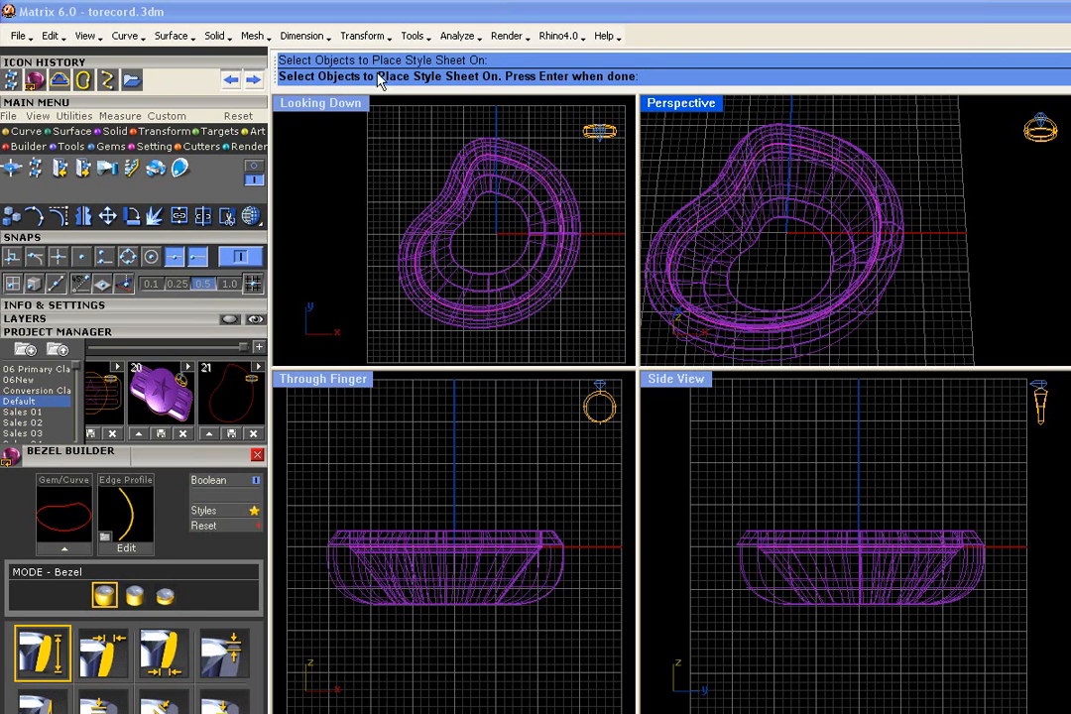
pyautogui.press('Return')
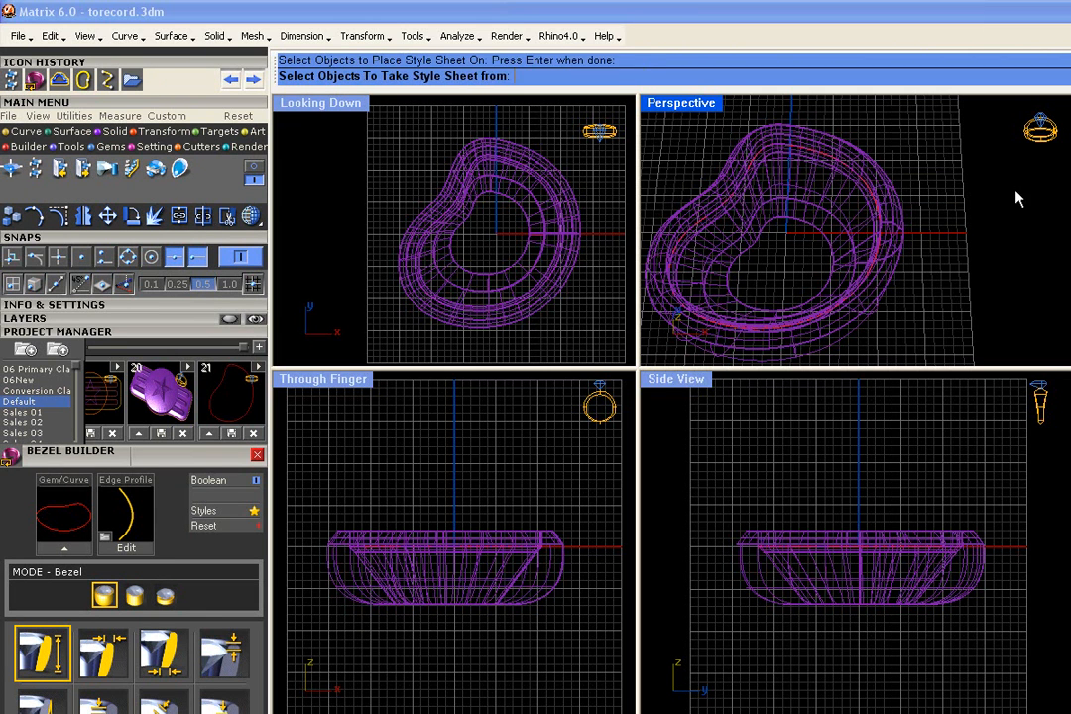
# - Pick the closed curve as the style sheet source, then dismiss the style list without creating styles
pyautogui.click(870, 197)
pyautogui.click(902, 232)
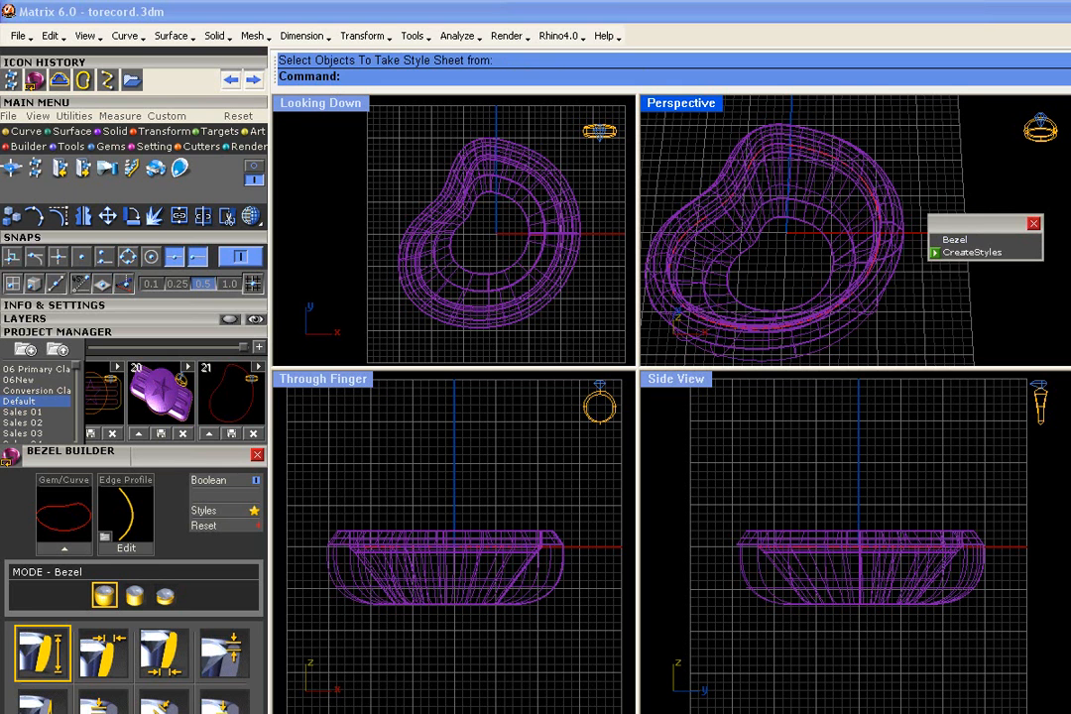
pyautogui.click(1034, 224)
# - Run Save Styles on the closed curve to bring up its Bezel style, then dismiss the list without saving
pyautogui.moveTo(878, 323); pyautogui.dragTo(963, 269, button='right')
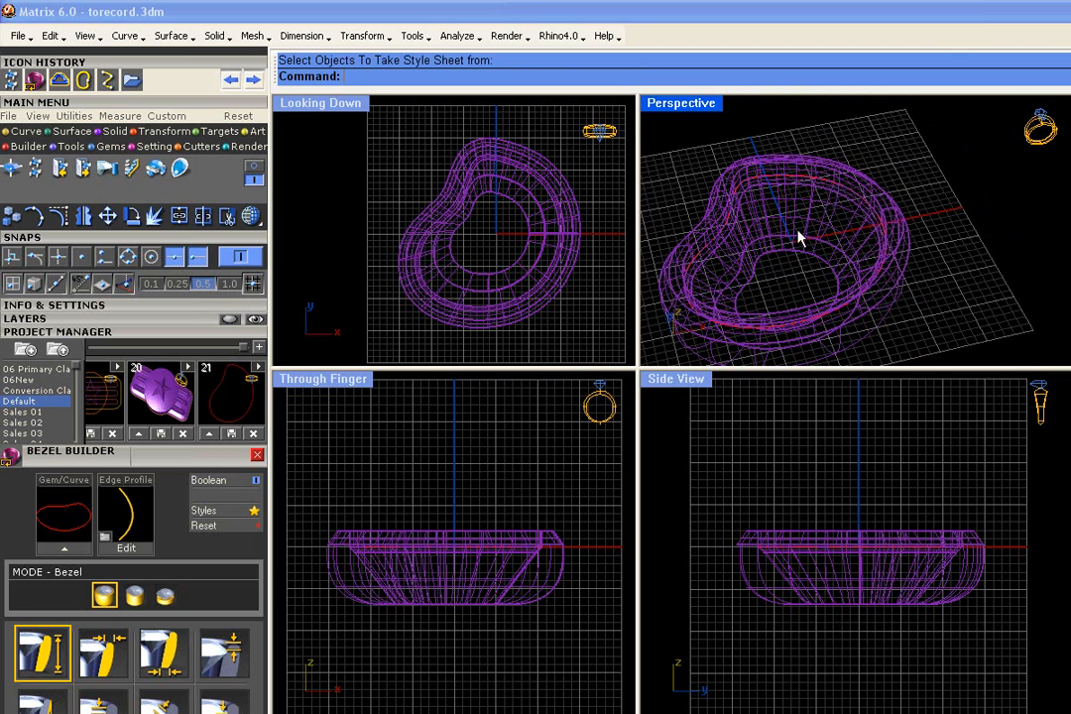
pyautogui.click(61, 169)
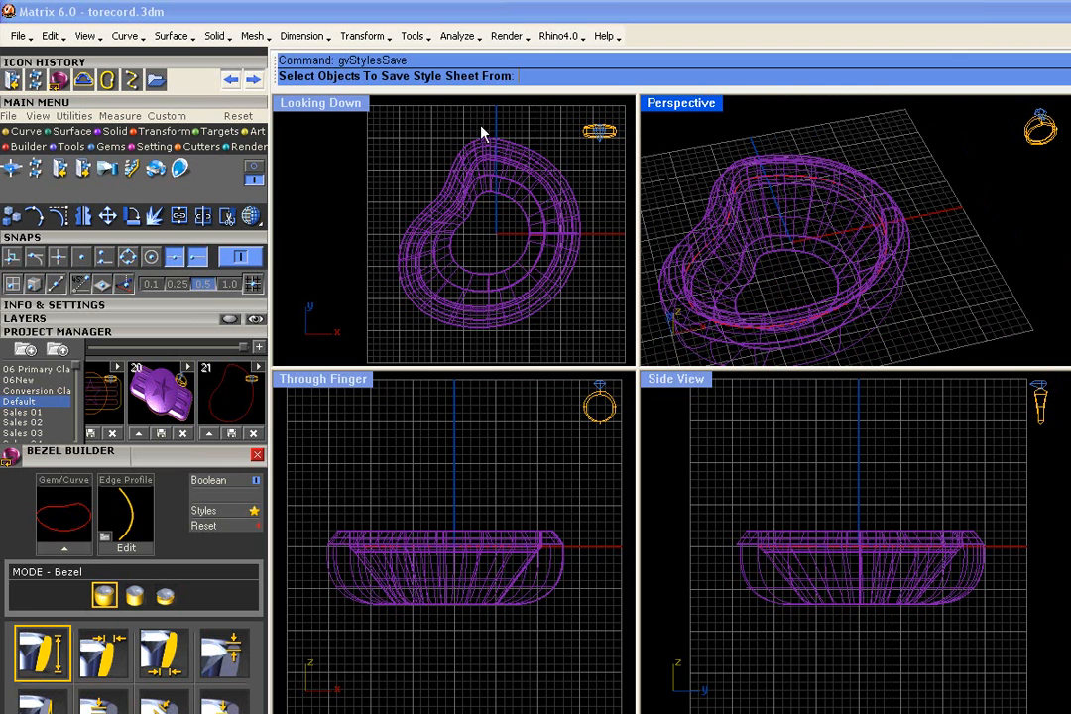
pyautogui.click(851, 207)
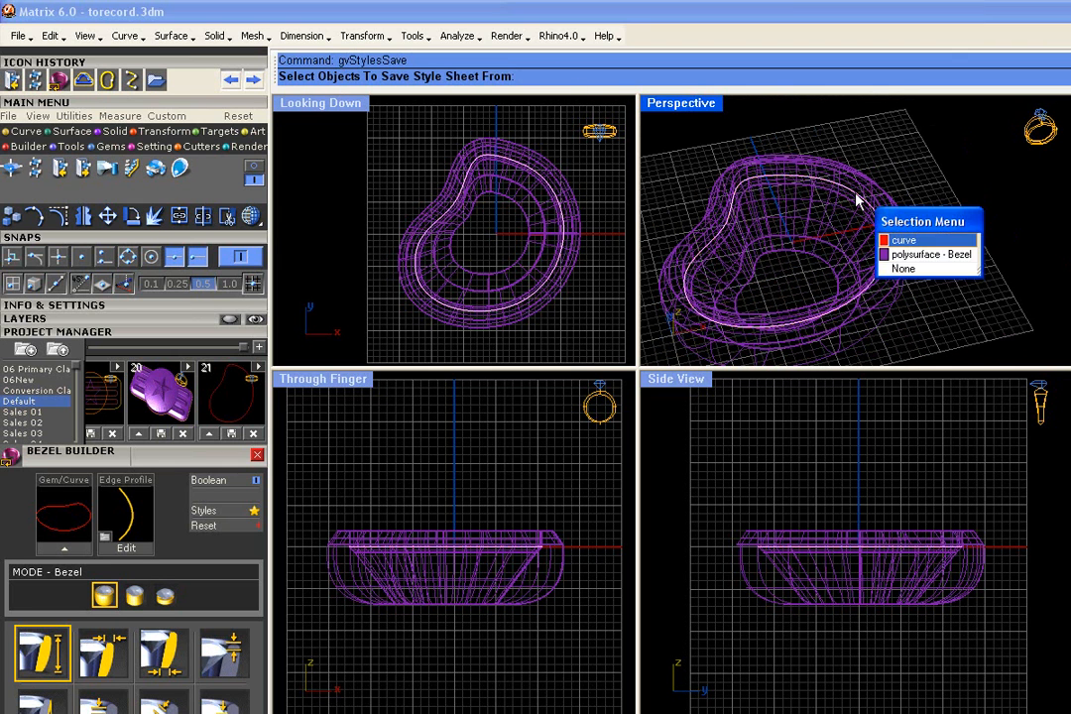
pyautogui.click(893, 247)
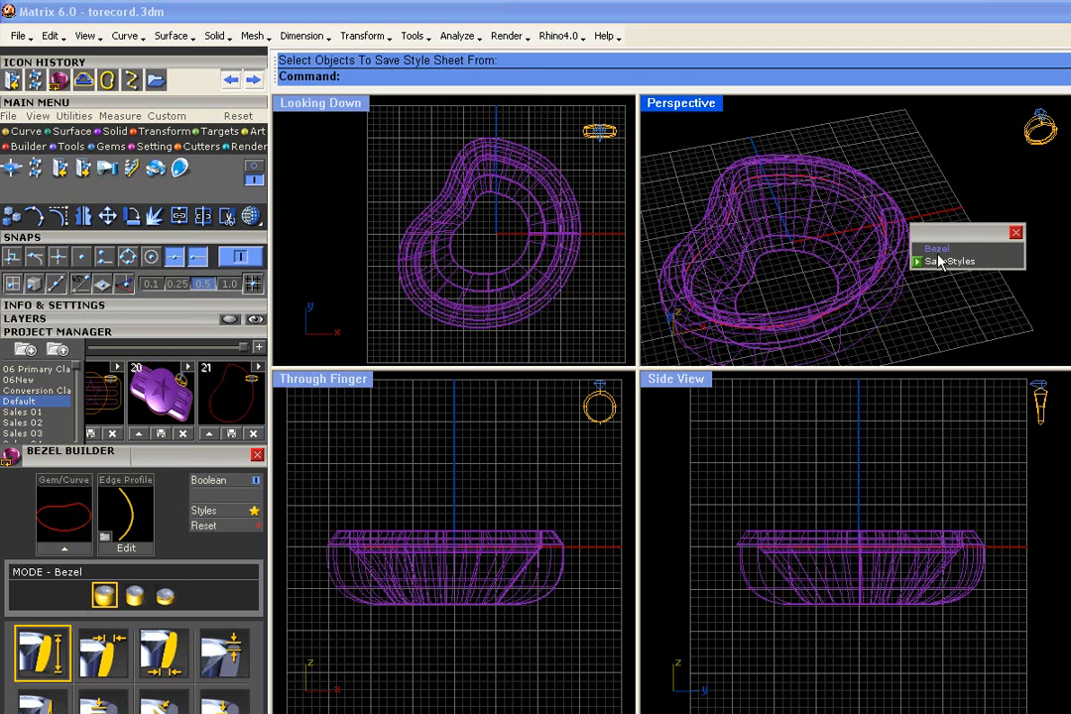
pyautogui.click(1015, 232)
# - Shade the model and maximize the Perspective view to examine the finished bezel around the curve
pyautogui.moveTo(1016, 232); pyautogui.dragTo(910, 163, button='right')
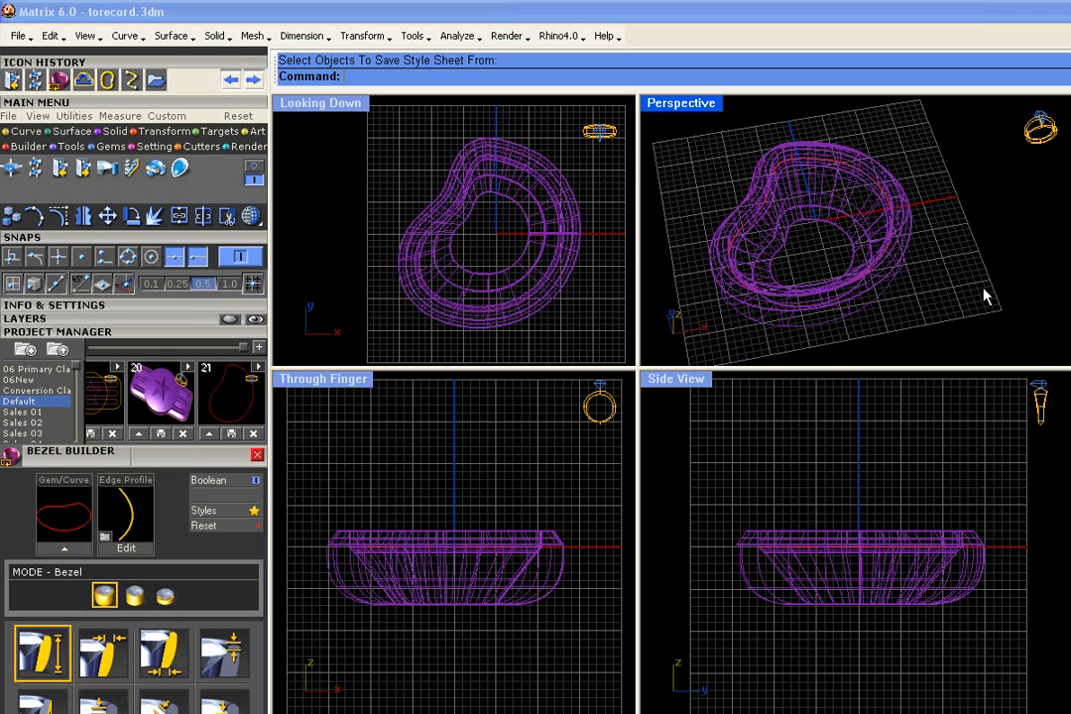
pyautogui.click(255, 212)
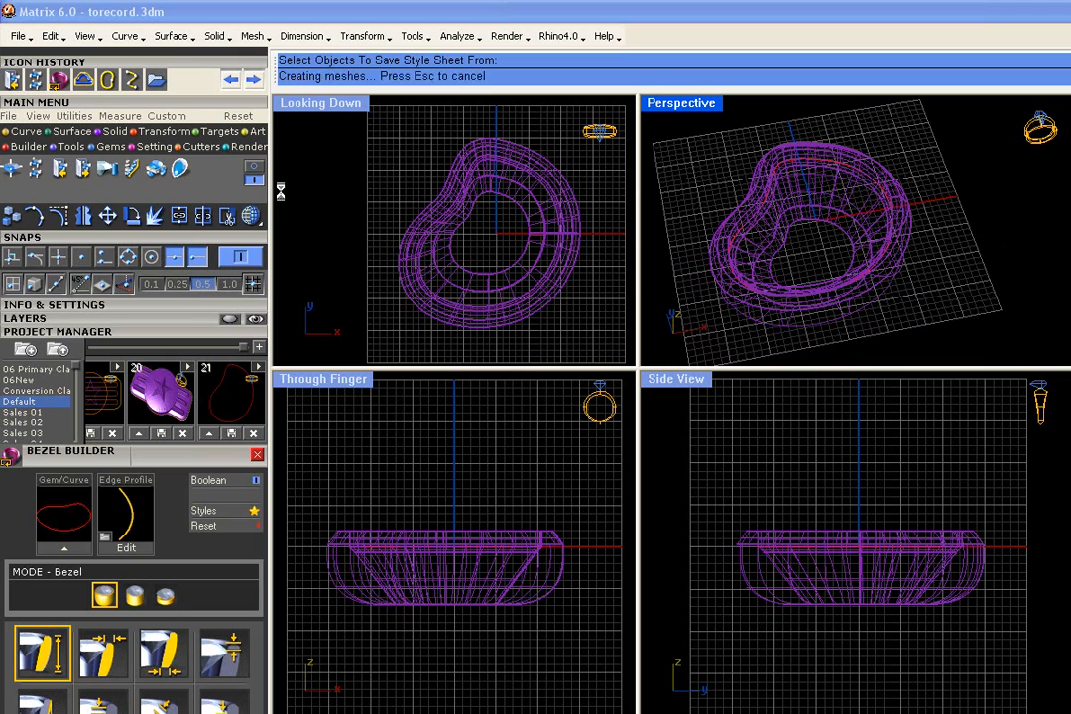
pyautogui.doubleClick(710, 105)
pyautogui.scroll(-2, 832, 310)
pyautogui.moveTo(847, 339); pyautogui.dragTo(829, 358, button='right')
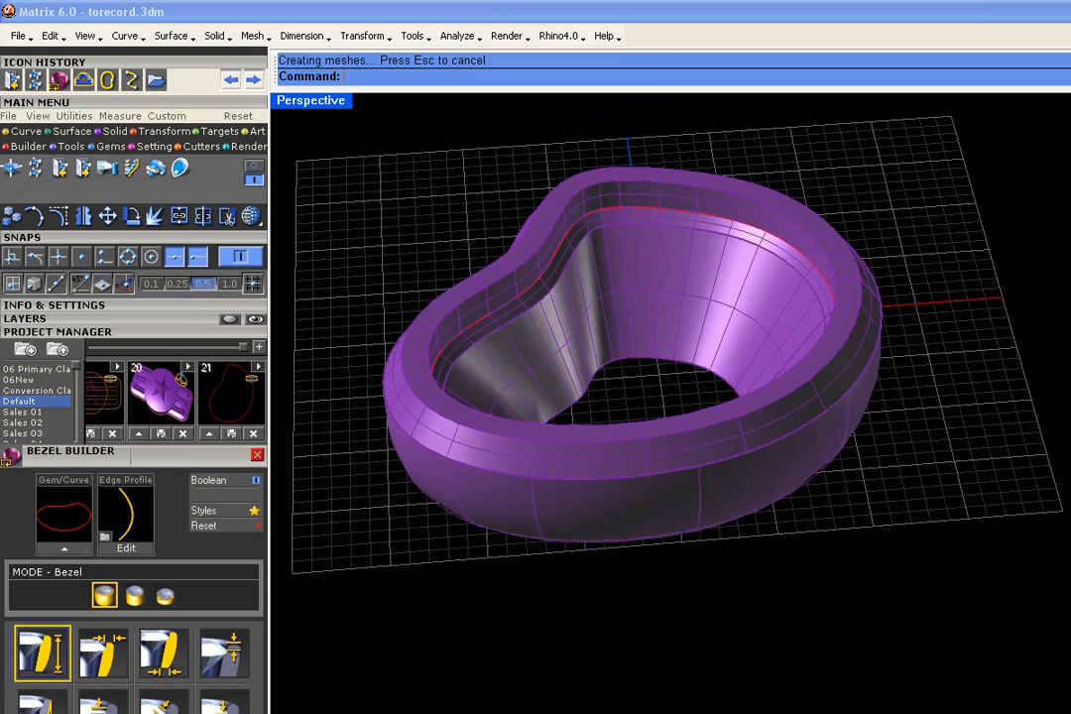